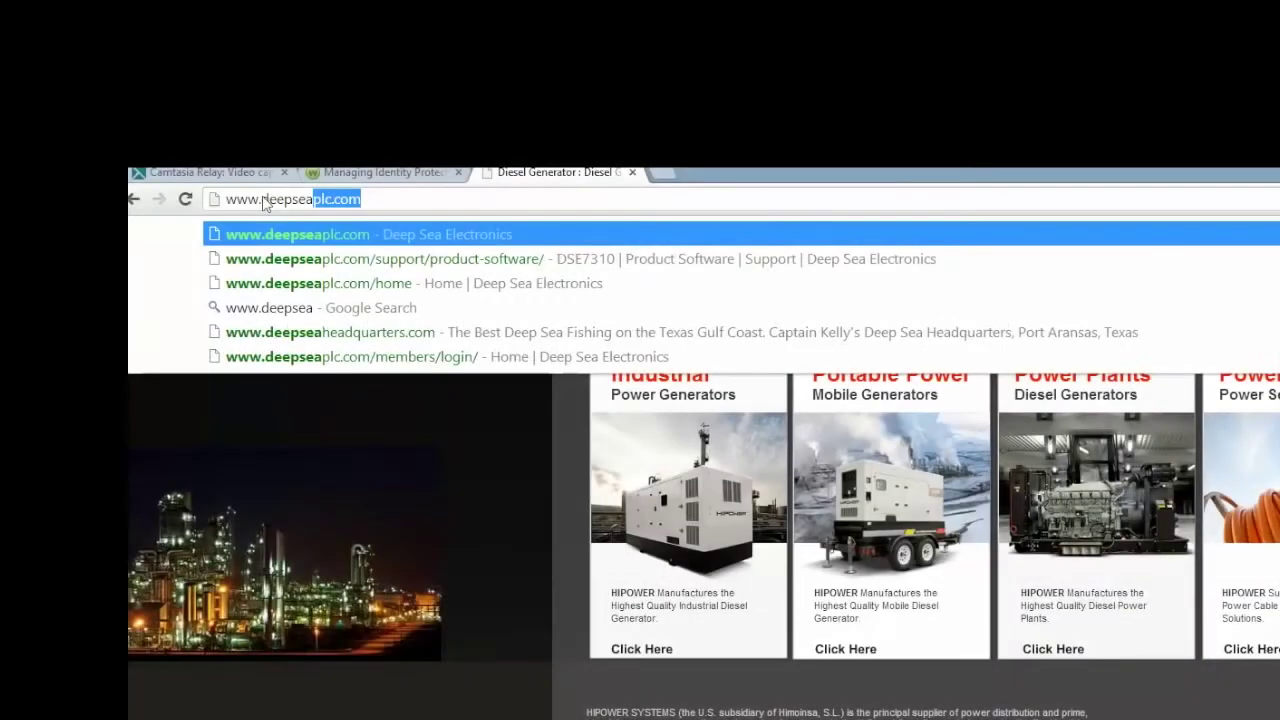
# Load deepseaplc.com, enter through the DSEGenset panel and bring up the Register form
pyautogui.write('plc.co')
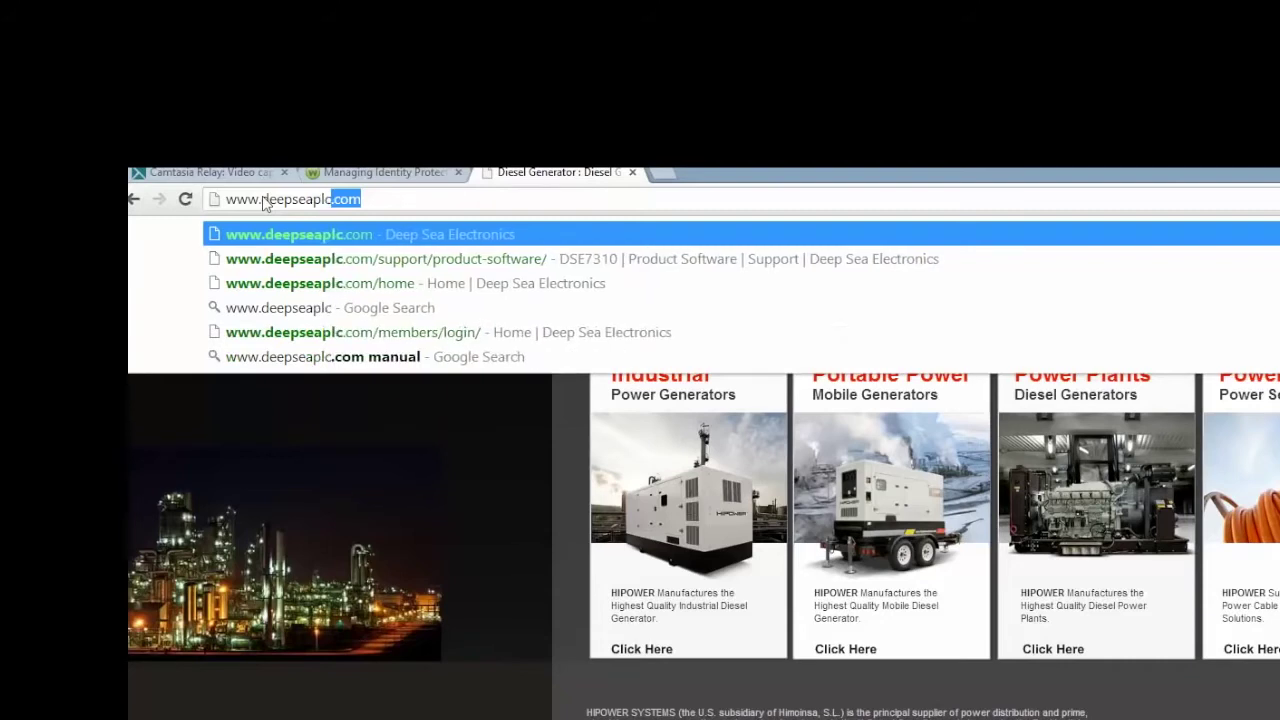
pyautogui.write('m')
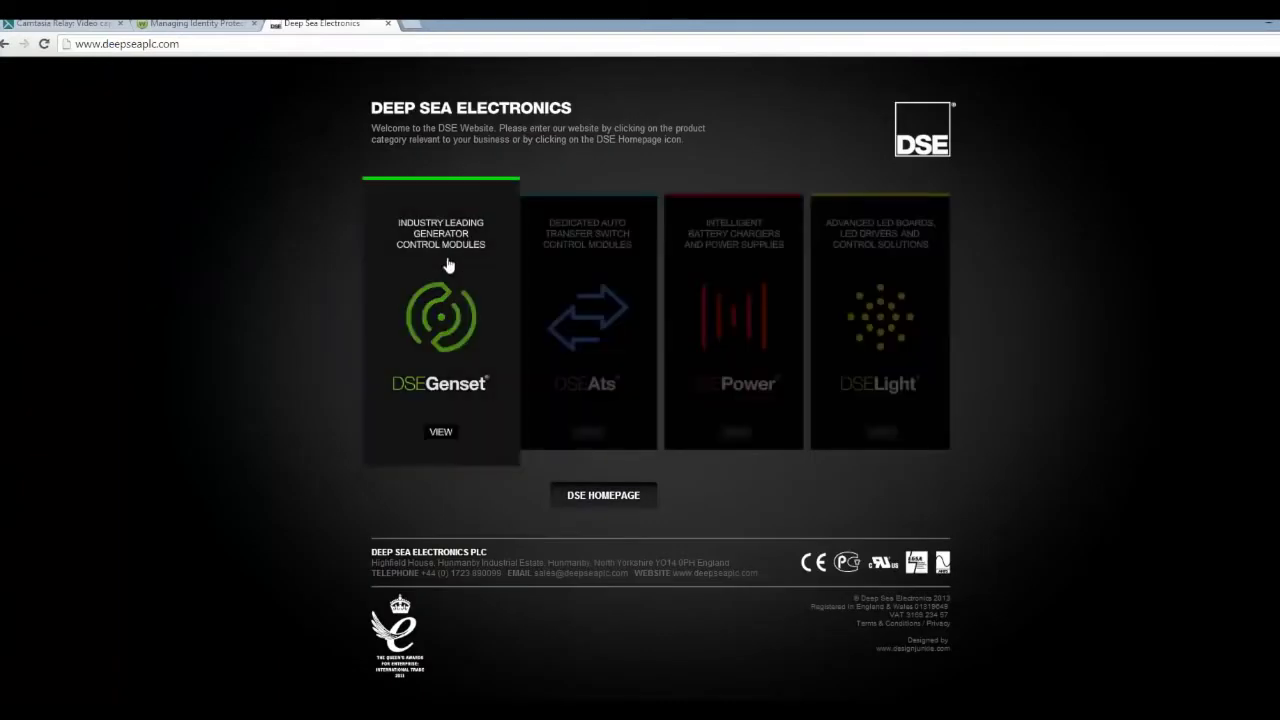
pyautogui.click(449, 334)
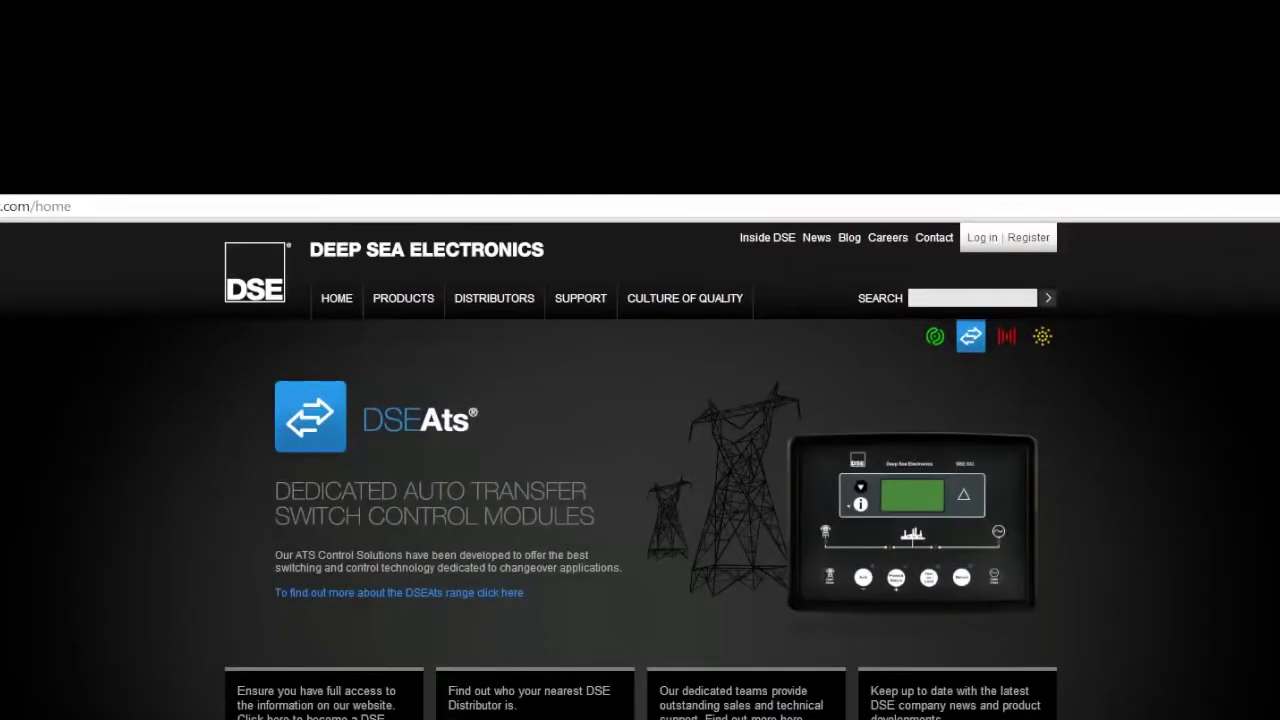
pyautogui.click(1030, 247)
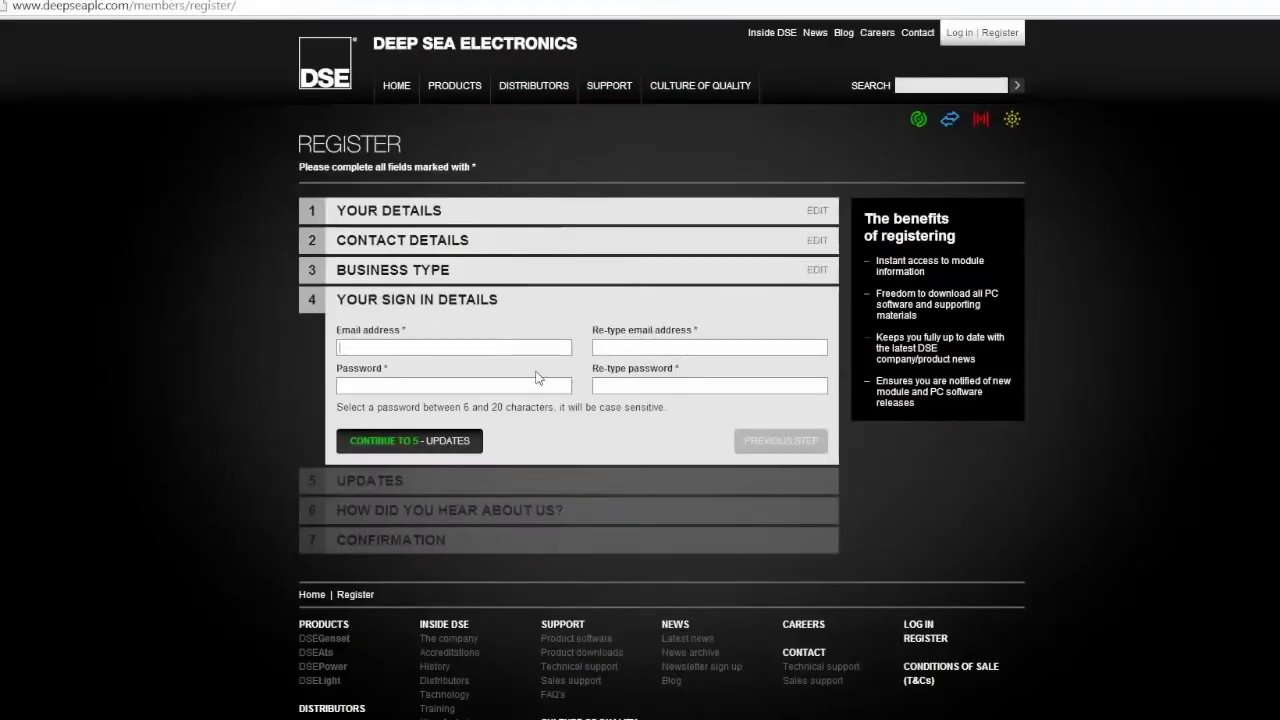
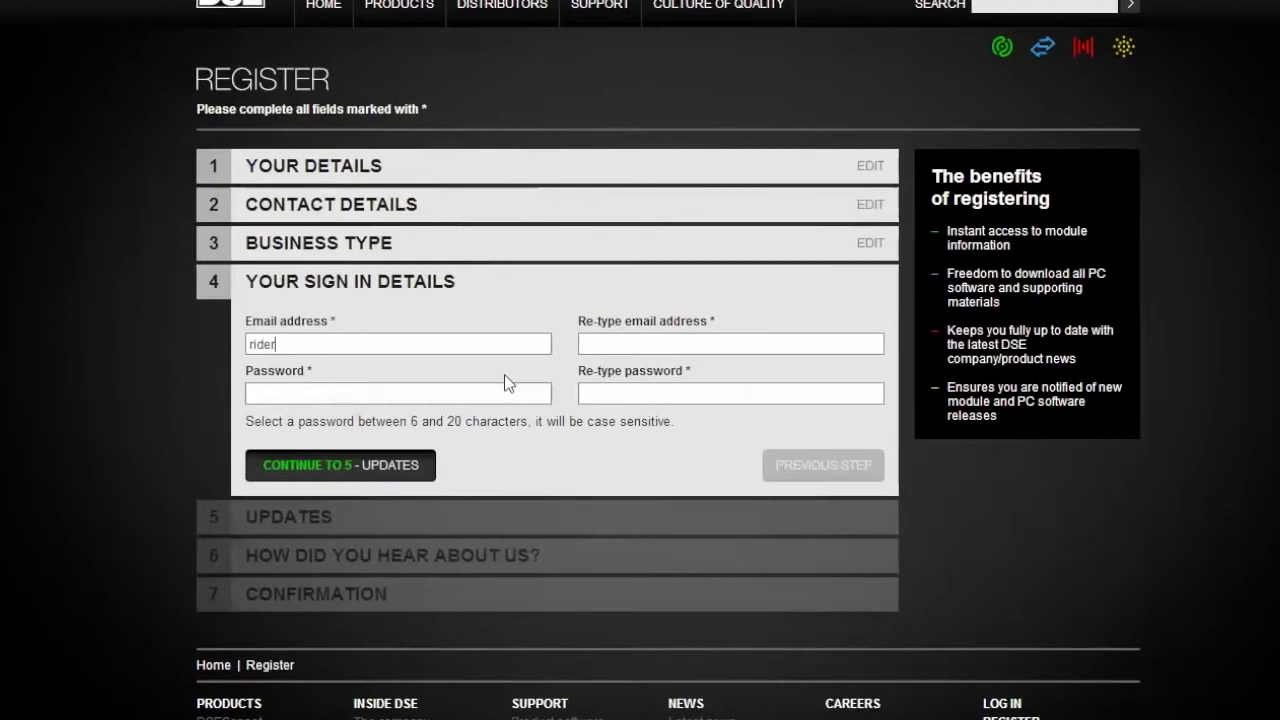
# Fill the registration e-mail, its confirmation, and the account password fields
pyautogui.click(623, 343)
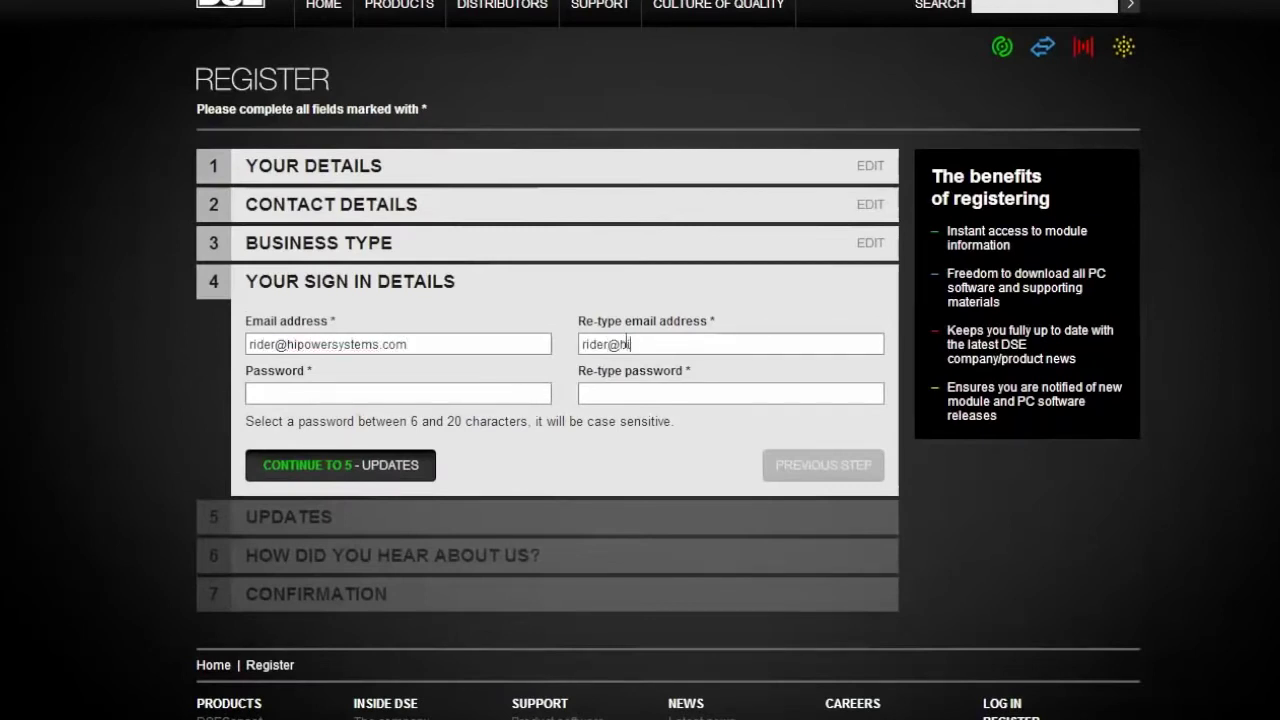
pyautogui.click(462, 393)
pyautogui.write('********')
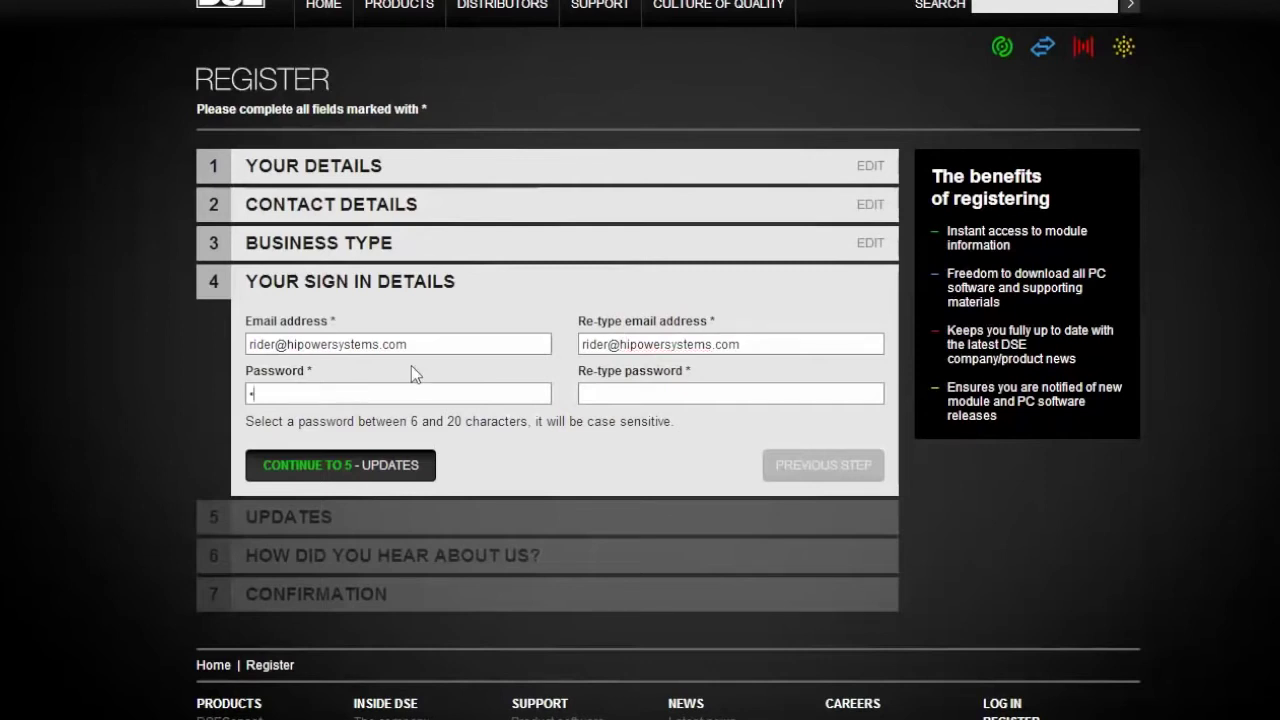
pyautogui.click(634, 395)
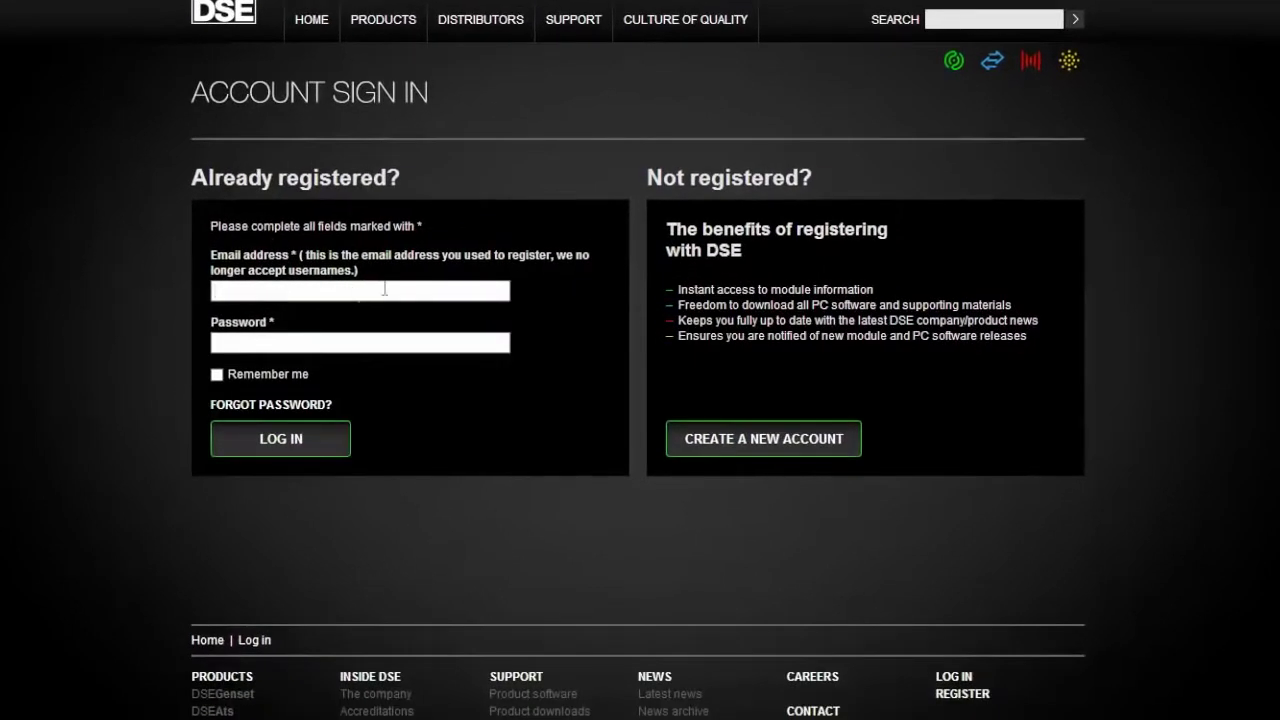
# Log in with the suggested account e-mail and password, with Remember me ticked
pyautogui.click(385, 289)
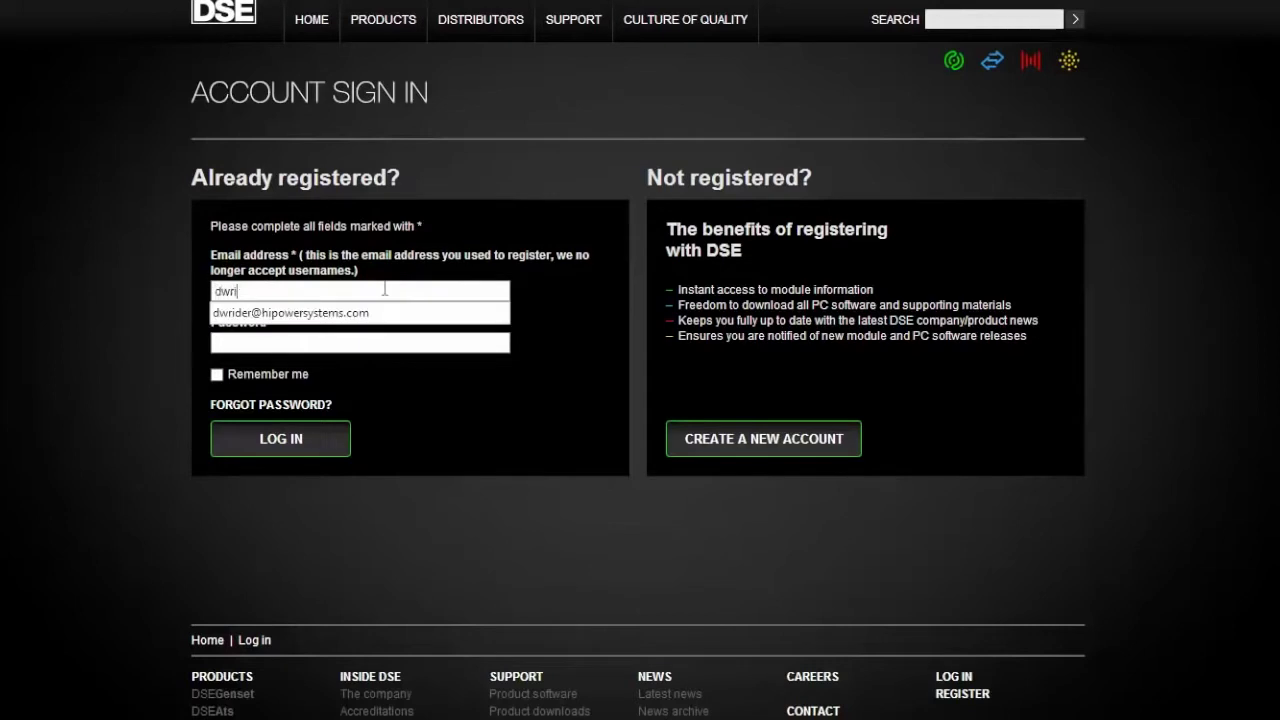
pyautogui.click(378, 313)
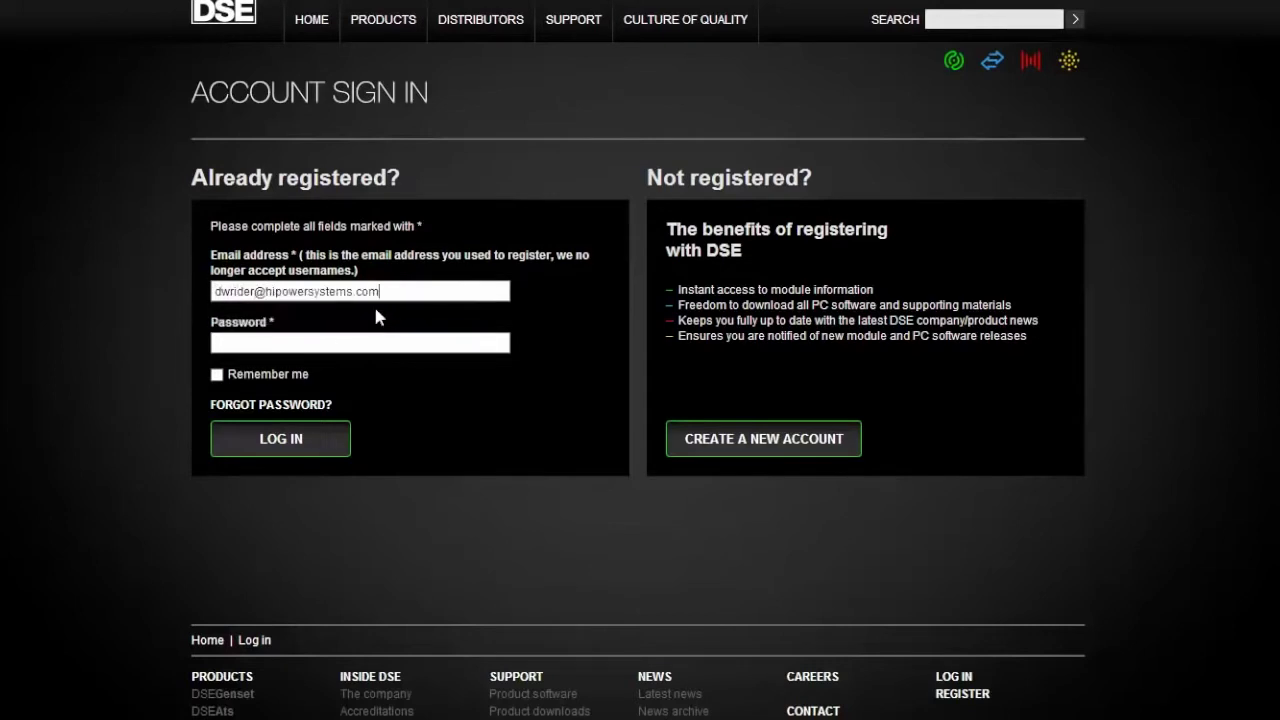
pyautogui.click(301, 342)
pyautogui.write('********')
pyautogui.click(218, 375)
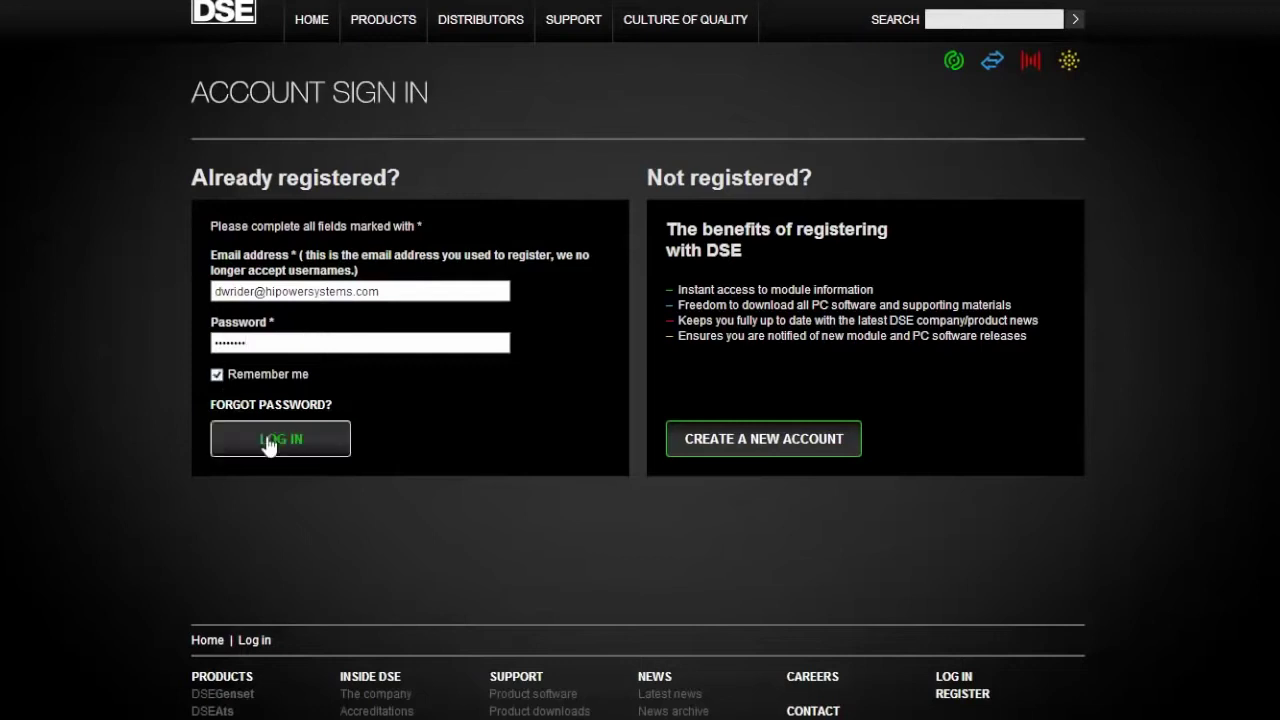
pyautogui.click(268, 446)
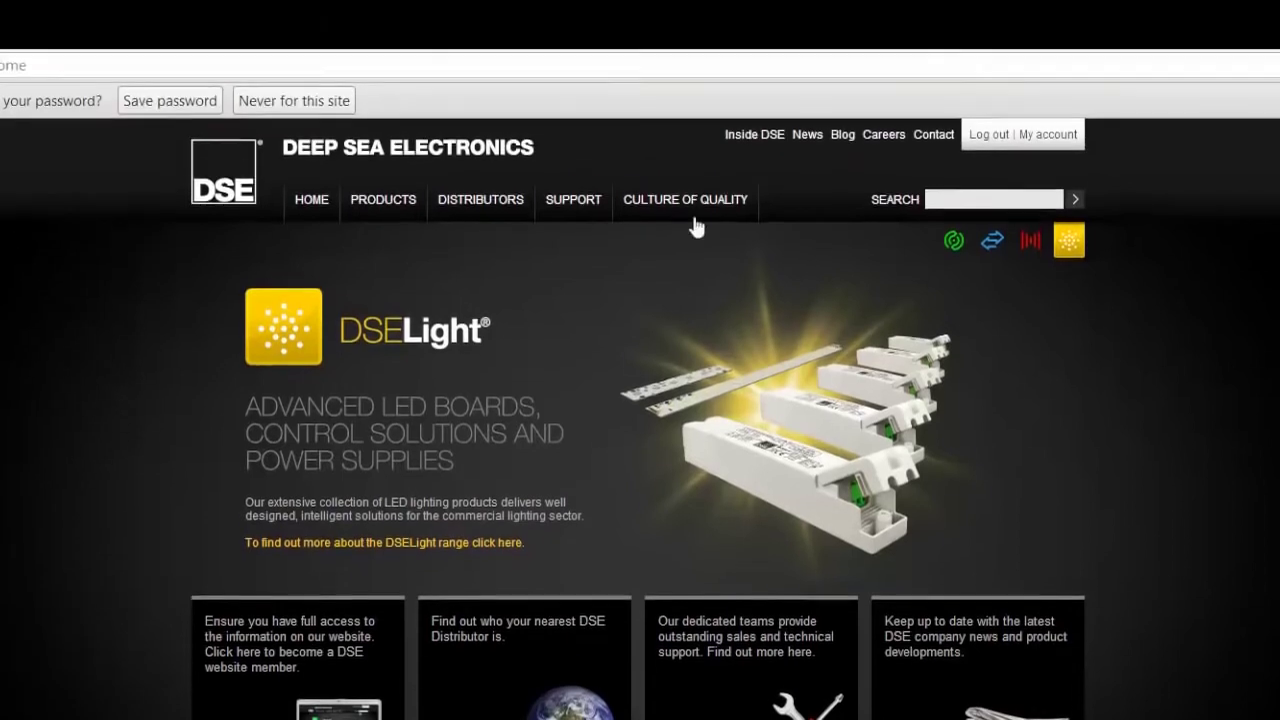
# From Support, select DSE7310 as the module number and submit to list its software
pyautogui.click(575, 203)
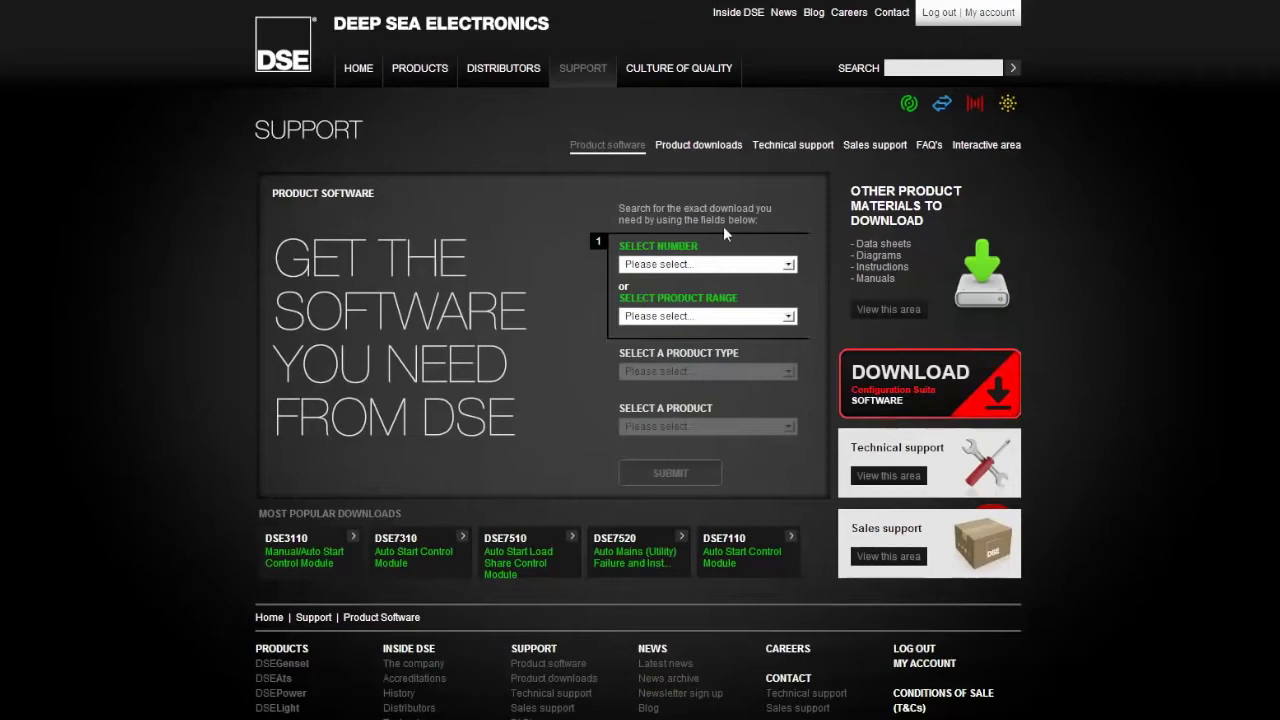
pyautogui.click(789, 266)
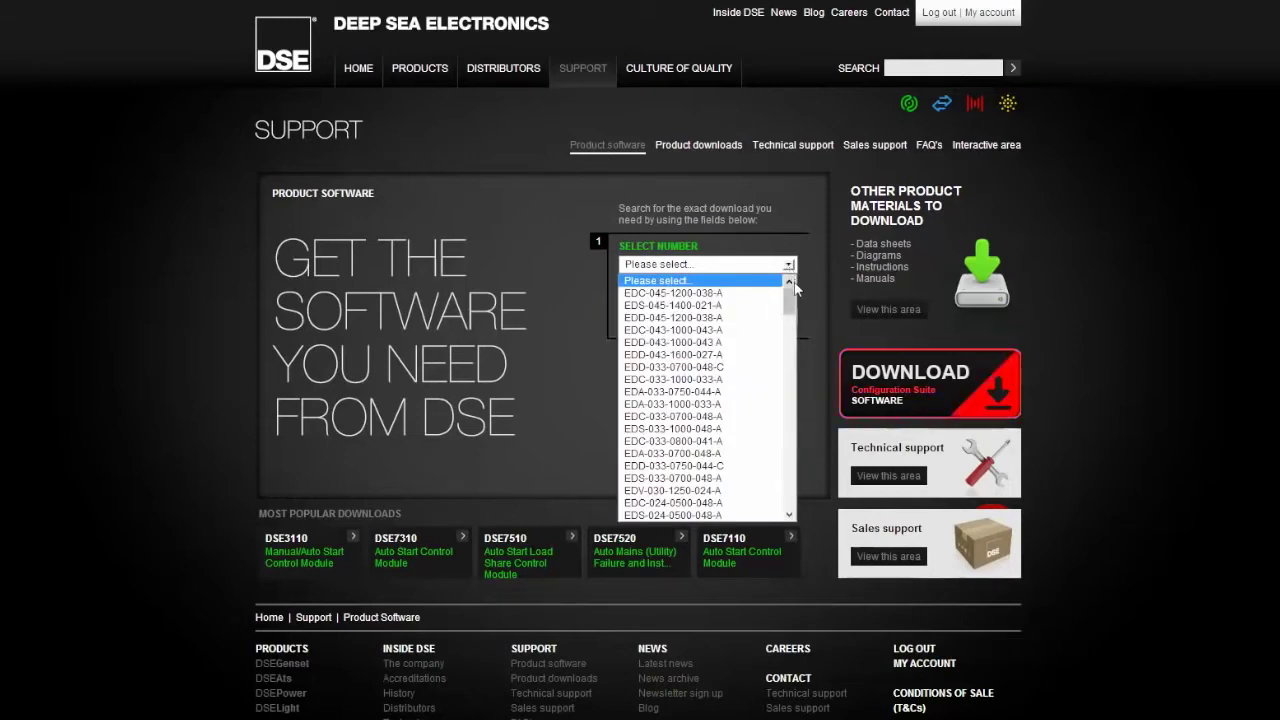
pyautogui.moveTo(790, 304); pyautogui.dragTo(797, 457)
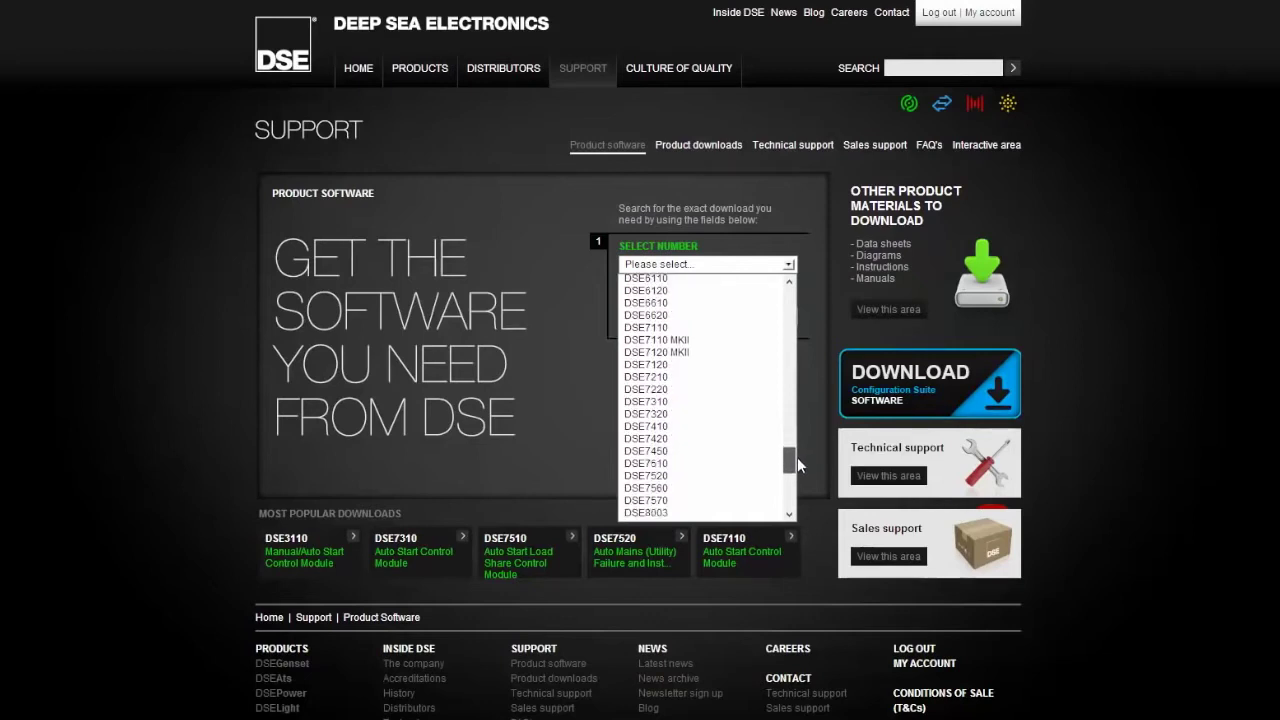
pyautogui.click(664, 403)
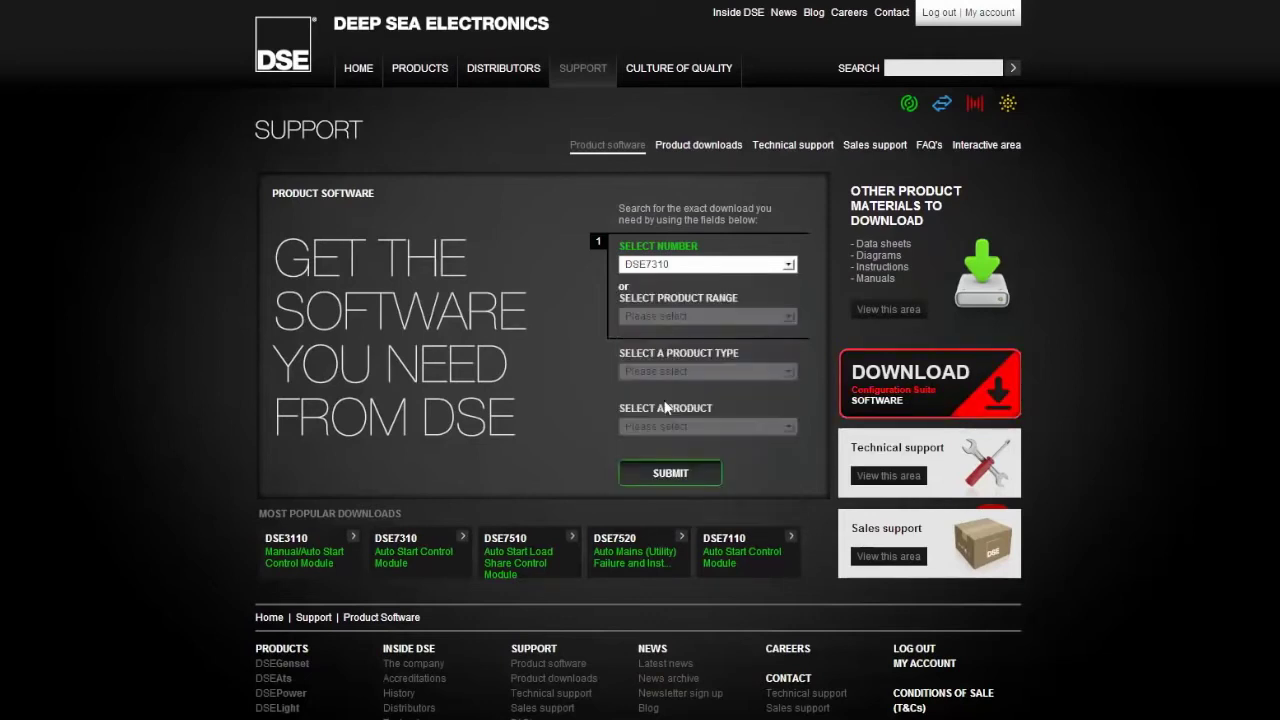
pyautogui.click(676, 473)
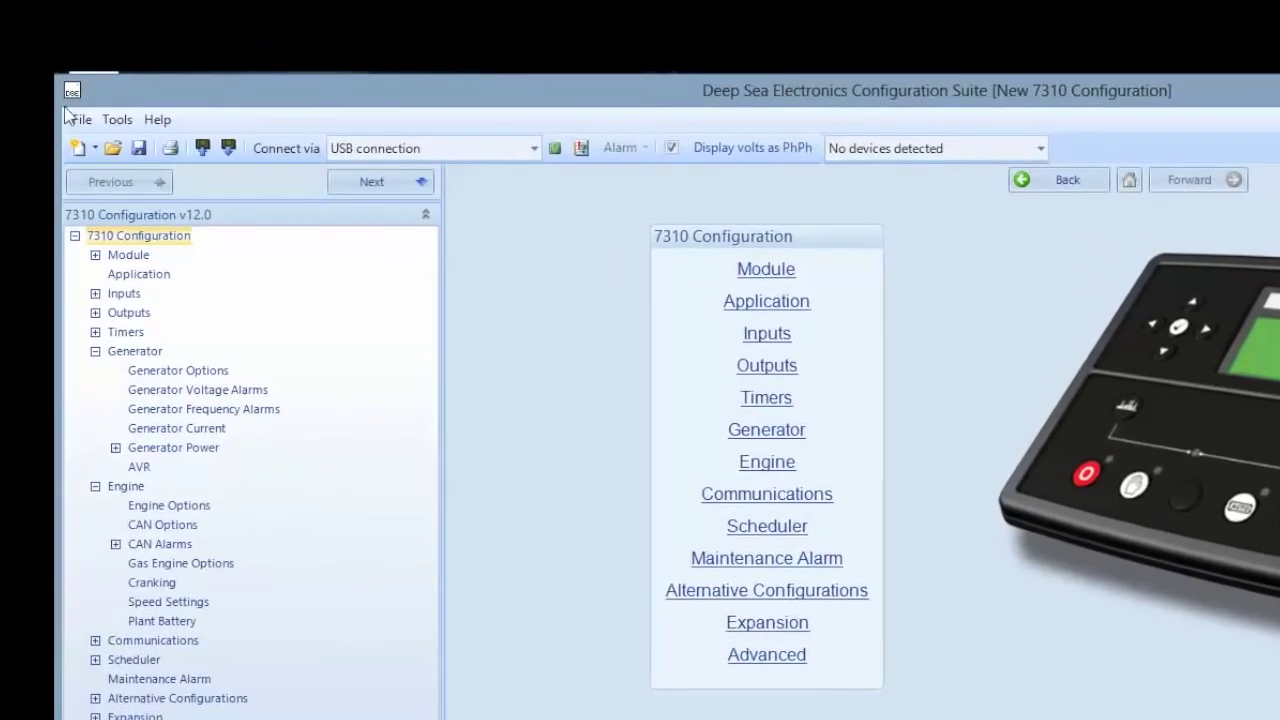
pyautogui.click(84, 125)
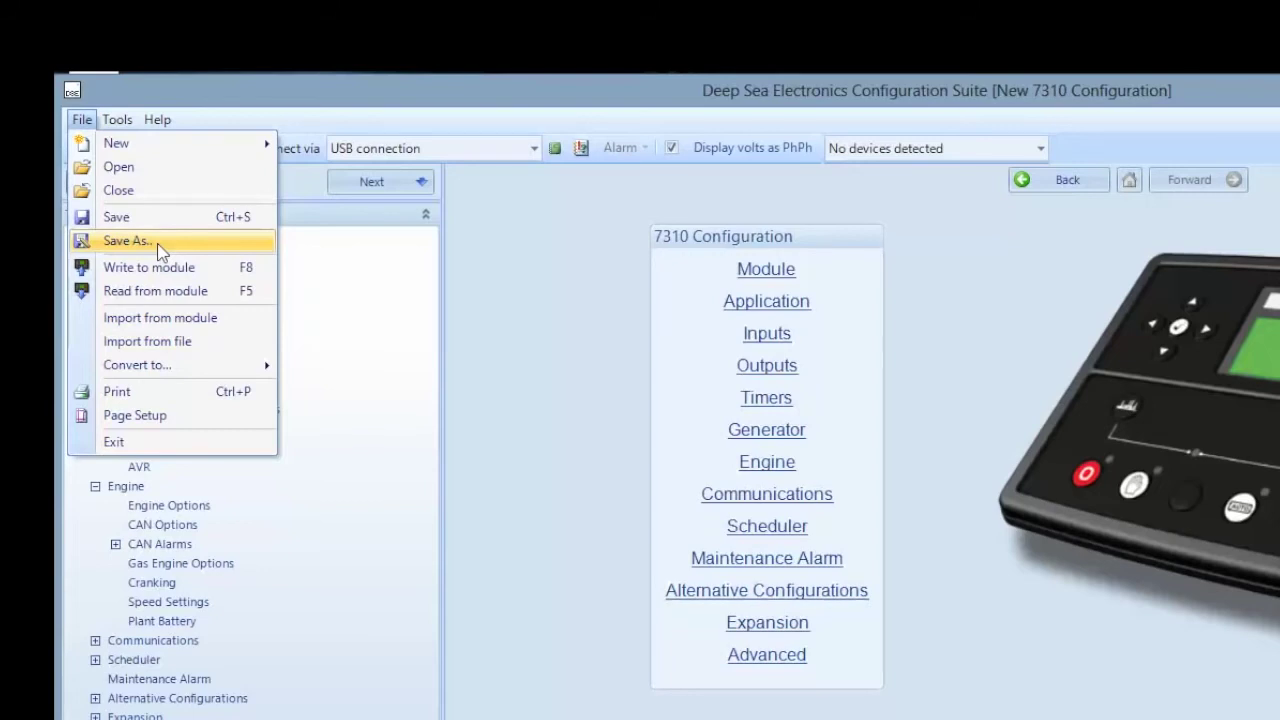
pyautogui.click(317, 329)
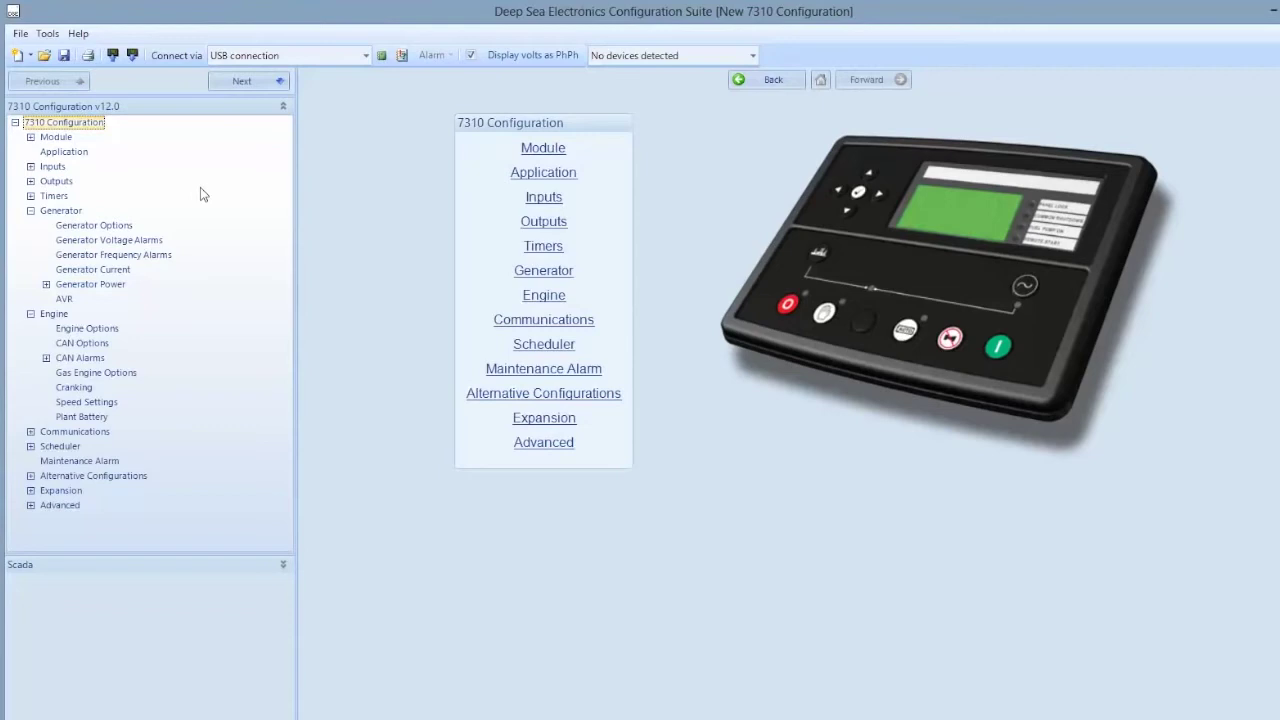
# Open the Engine section, look at Engine Options, then go Back to the Engine links page
pyautogui.click(54, 315)
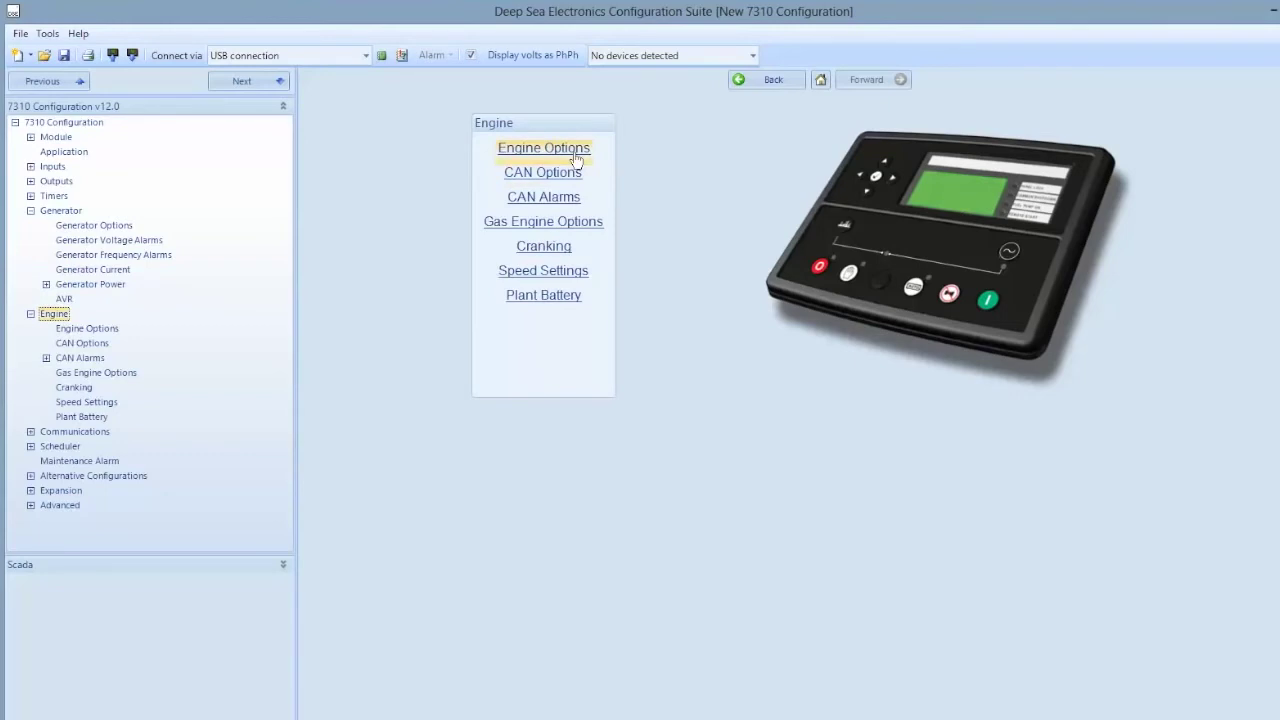
pyautogui.click(576, 156)
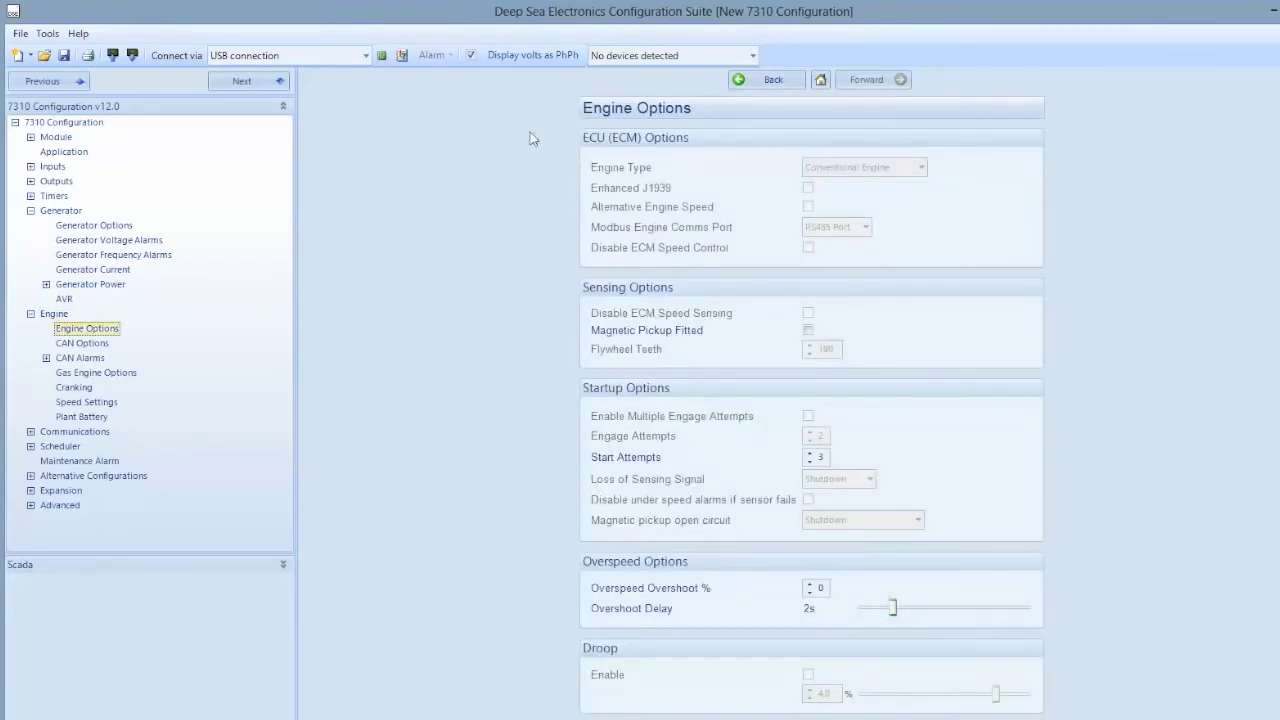
pyautogui.click(757, 78)
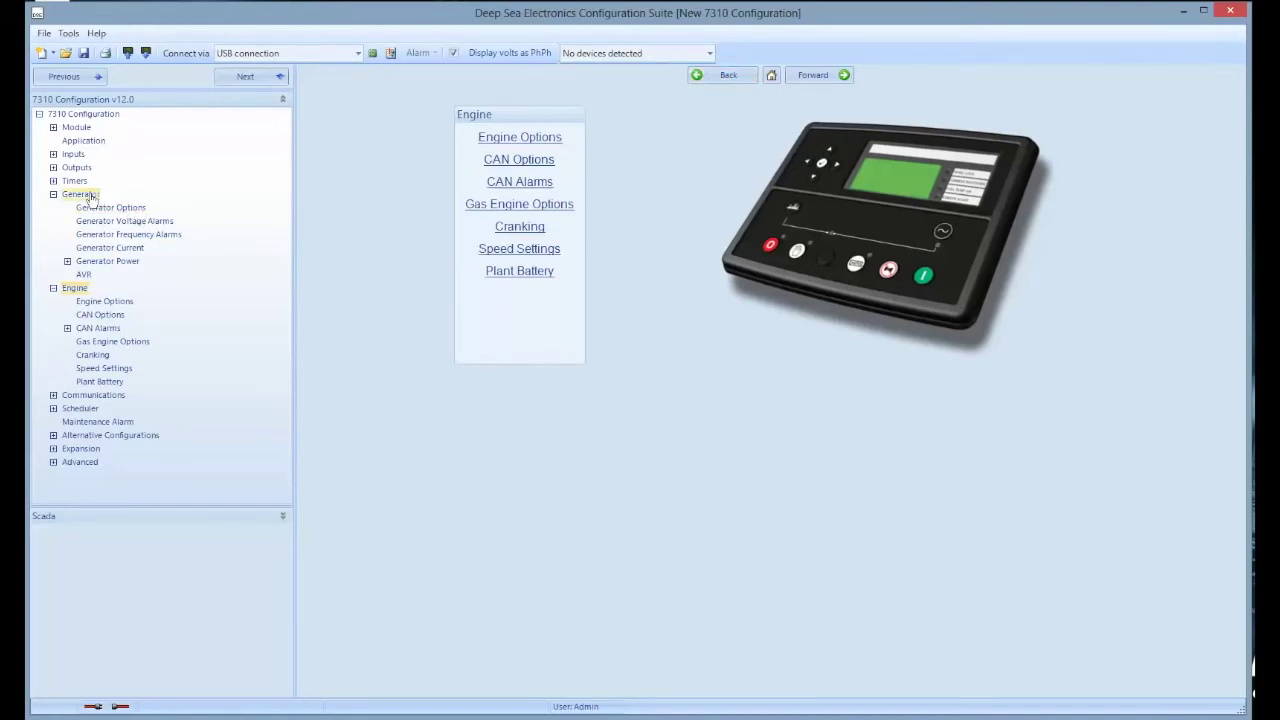
# Set Generator Options AC System to '2 Phase, 3 Wire L1 - L2', then view Generator Voltage Alarms
pyautogui.click(88, 196)
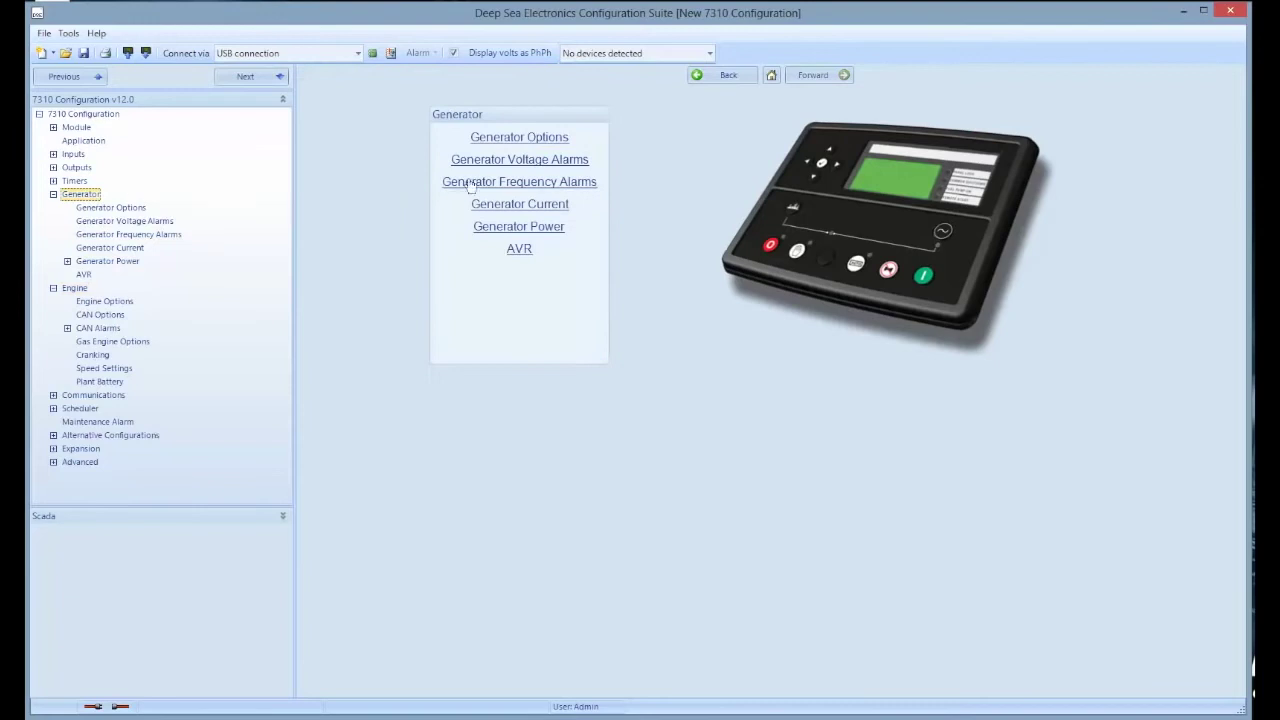
pyautogui.click(513, 140)
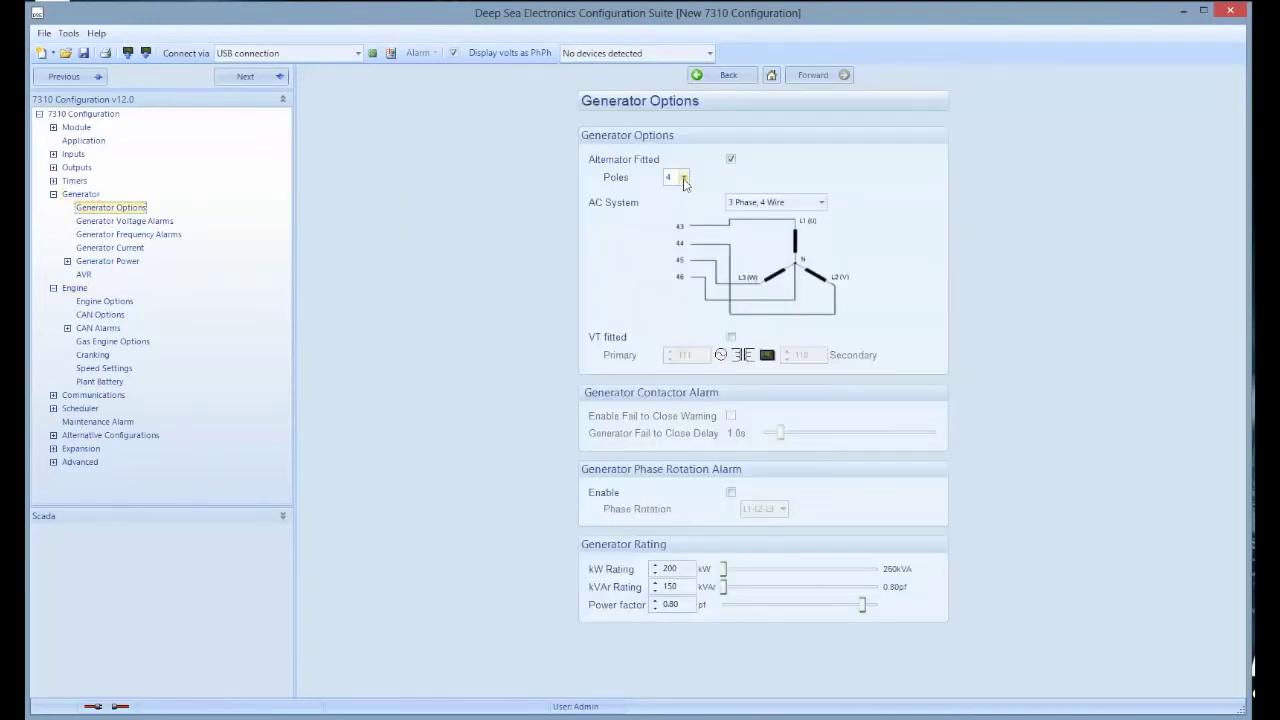
pyautogui.click(822, 204)
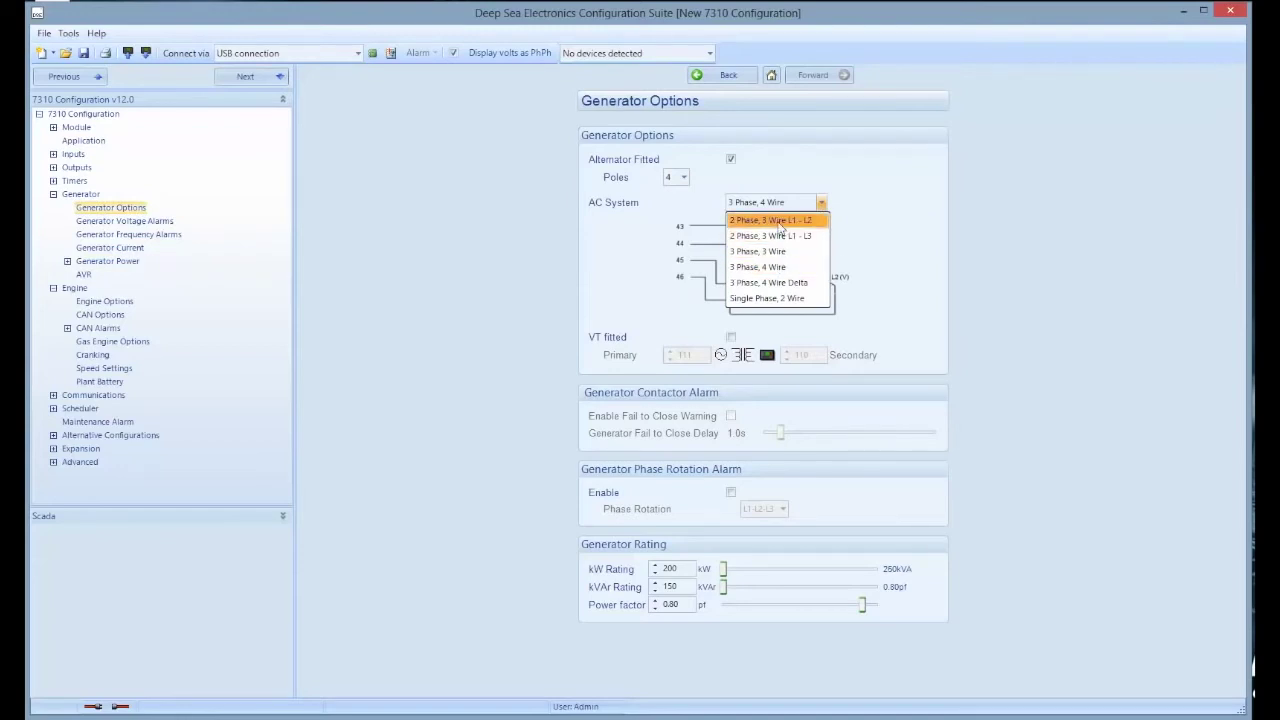
pyautogui.click(779, 220)
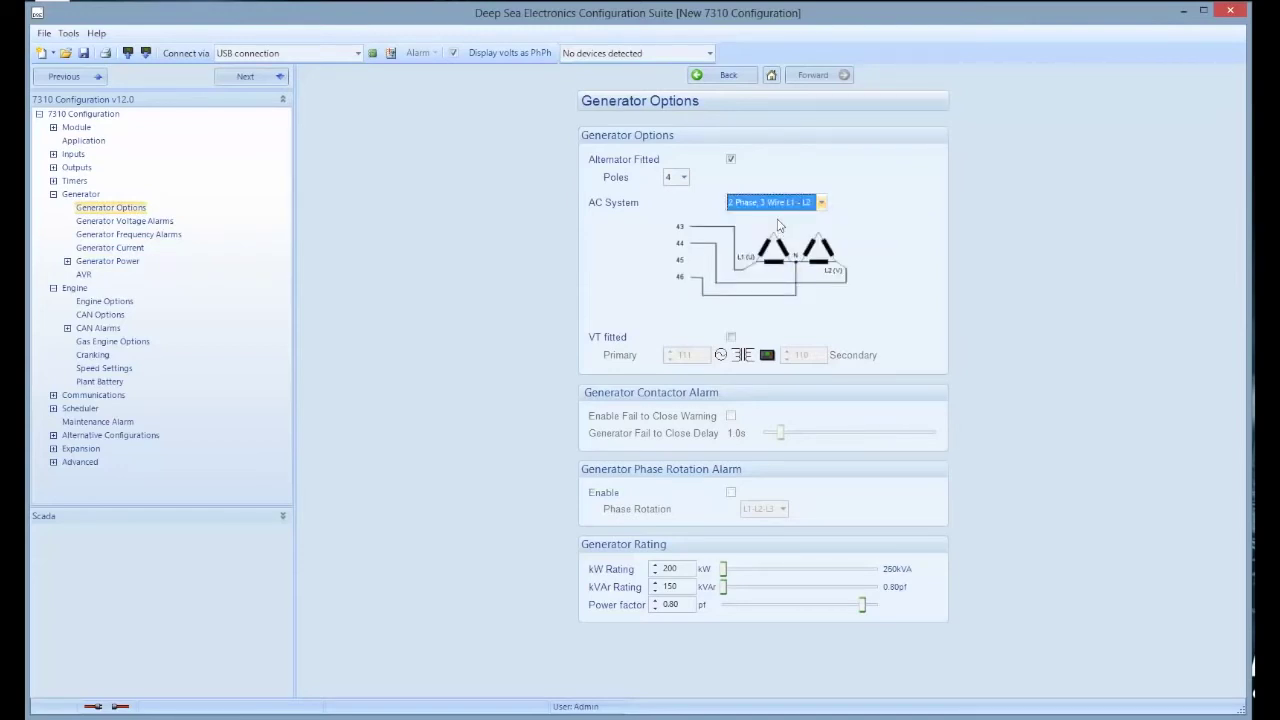
pyautogui.click(152, 221)
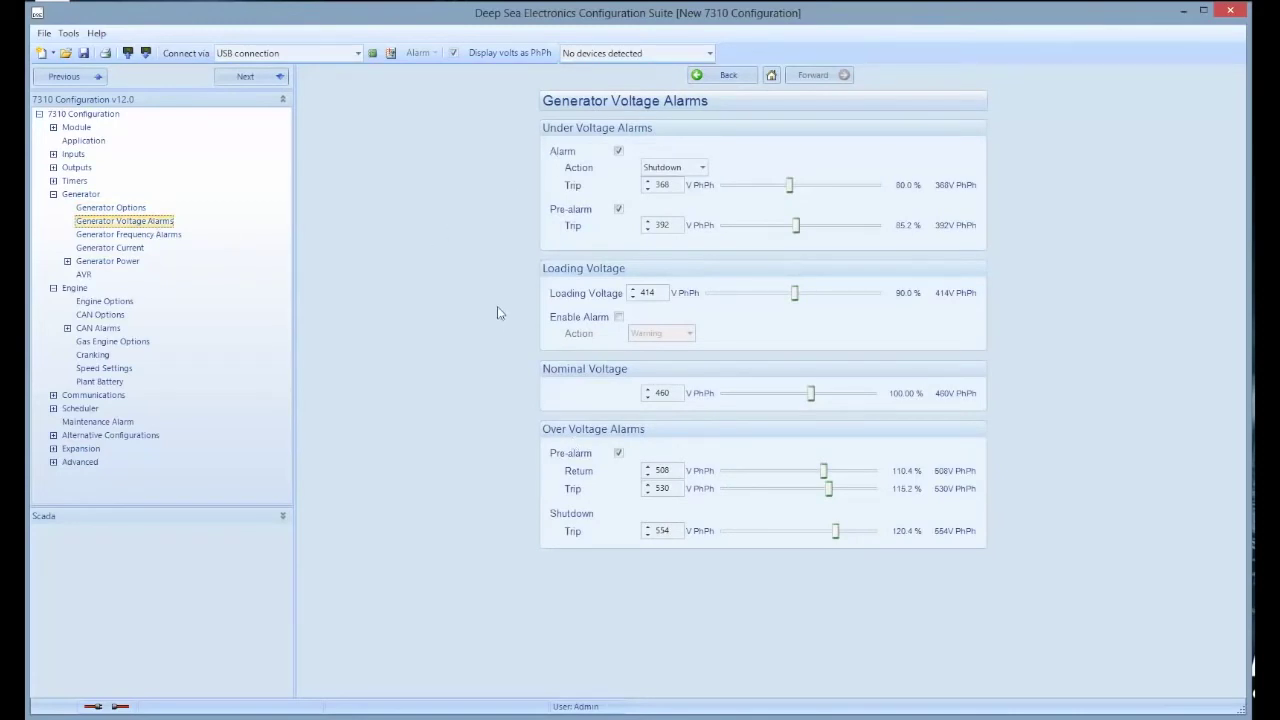
# View Generator Frequency Alarms, the 7310 Configuration overview, then Alternative Configurations
pyautogui.click(150, 234)
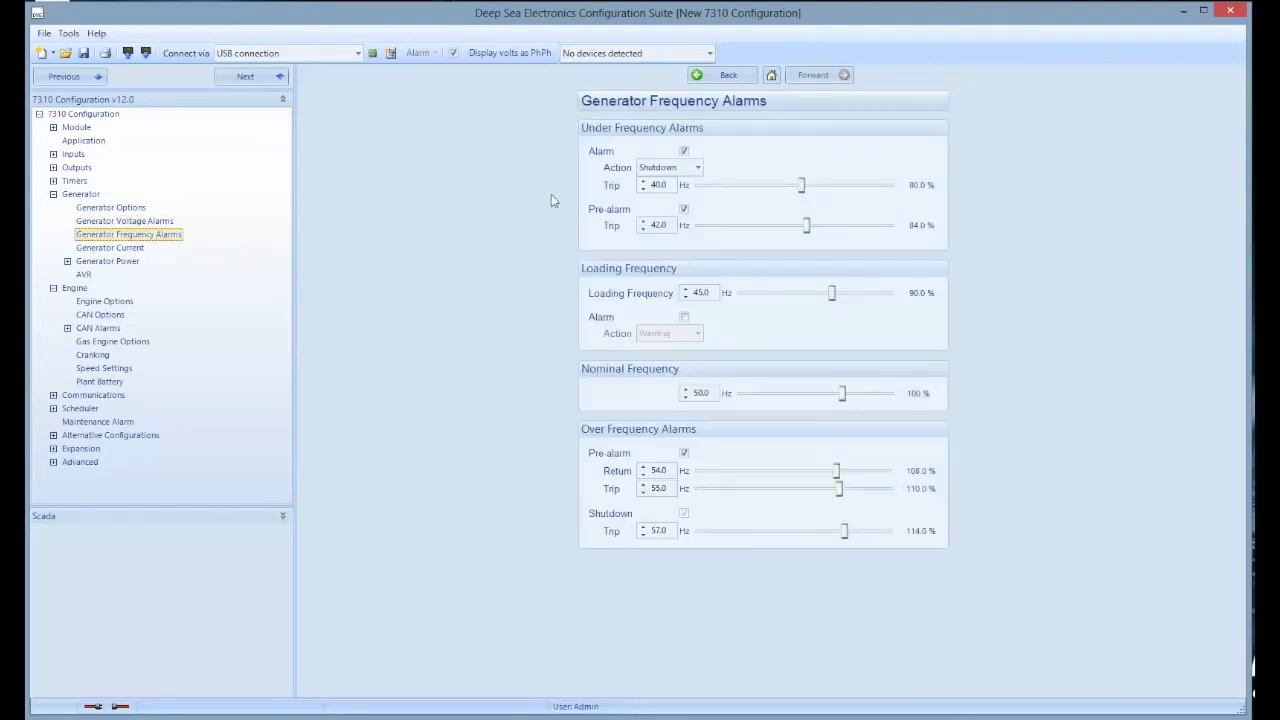
pyautogui.click(130, 248)
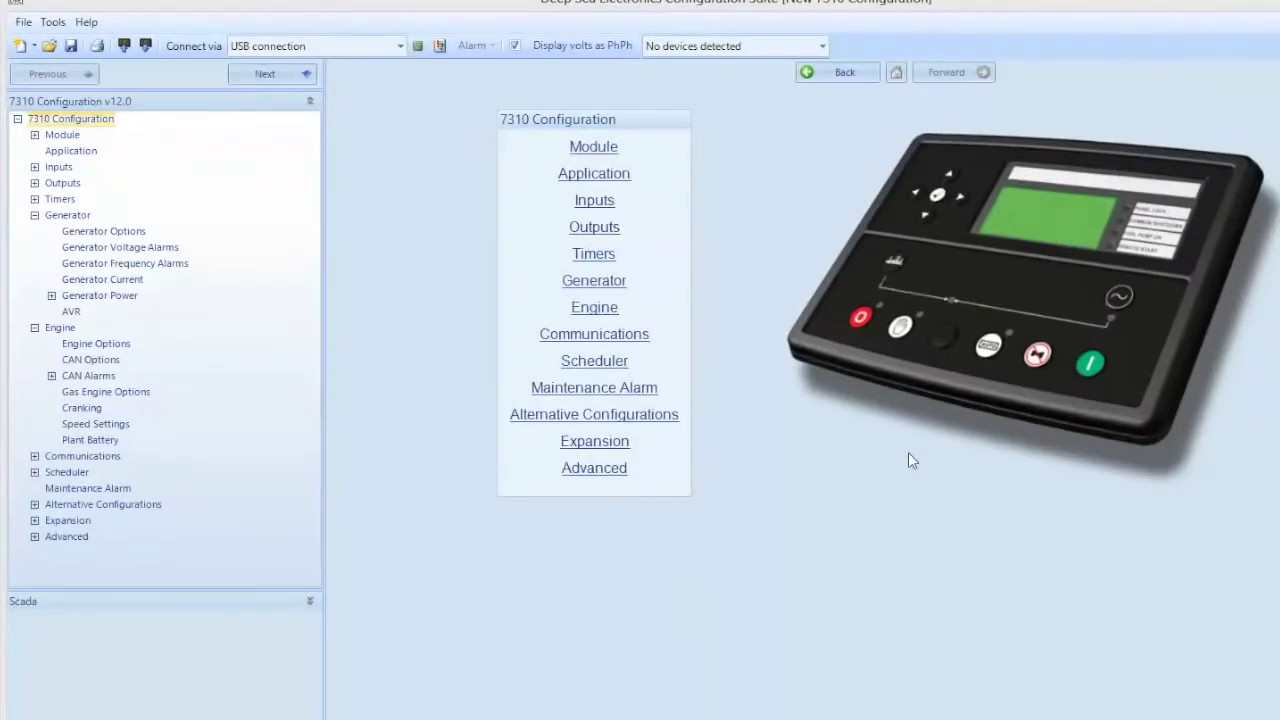
pyautogui.click(145, 515)
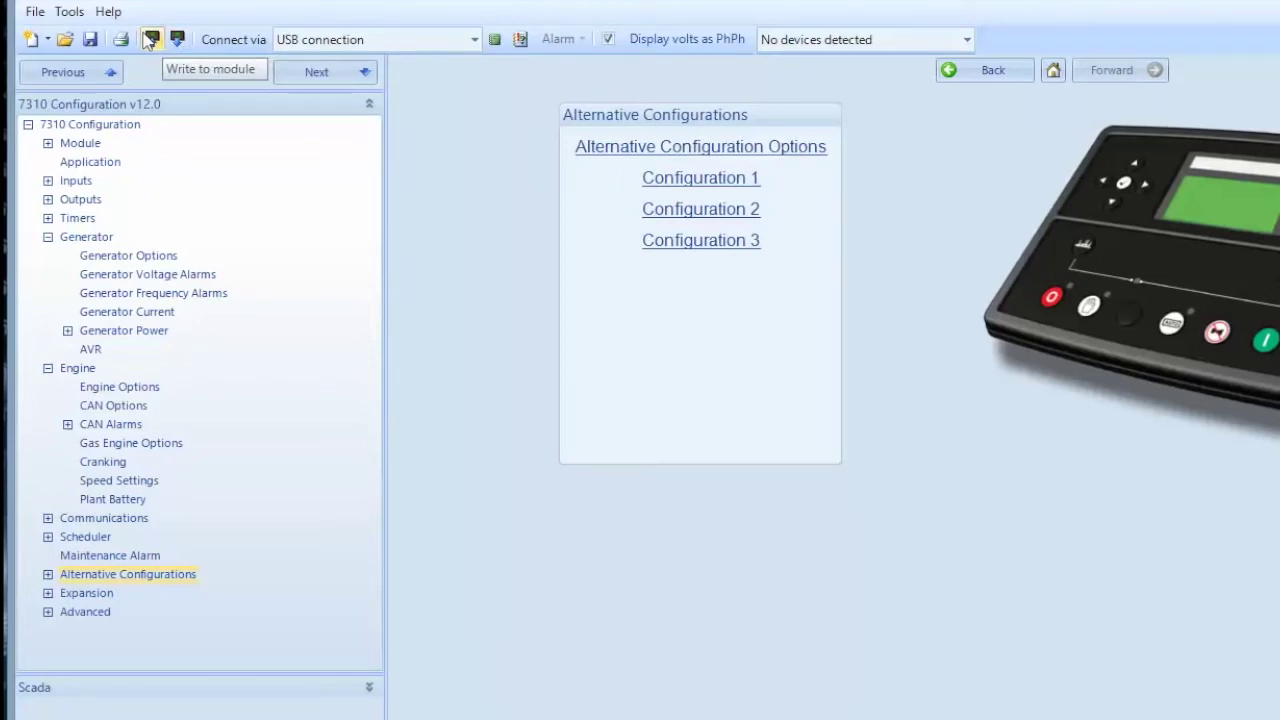
# Attempt Write to module and acknowledge the 'Please connect and/or select a module' warning
pyautogui.click(150, 40)
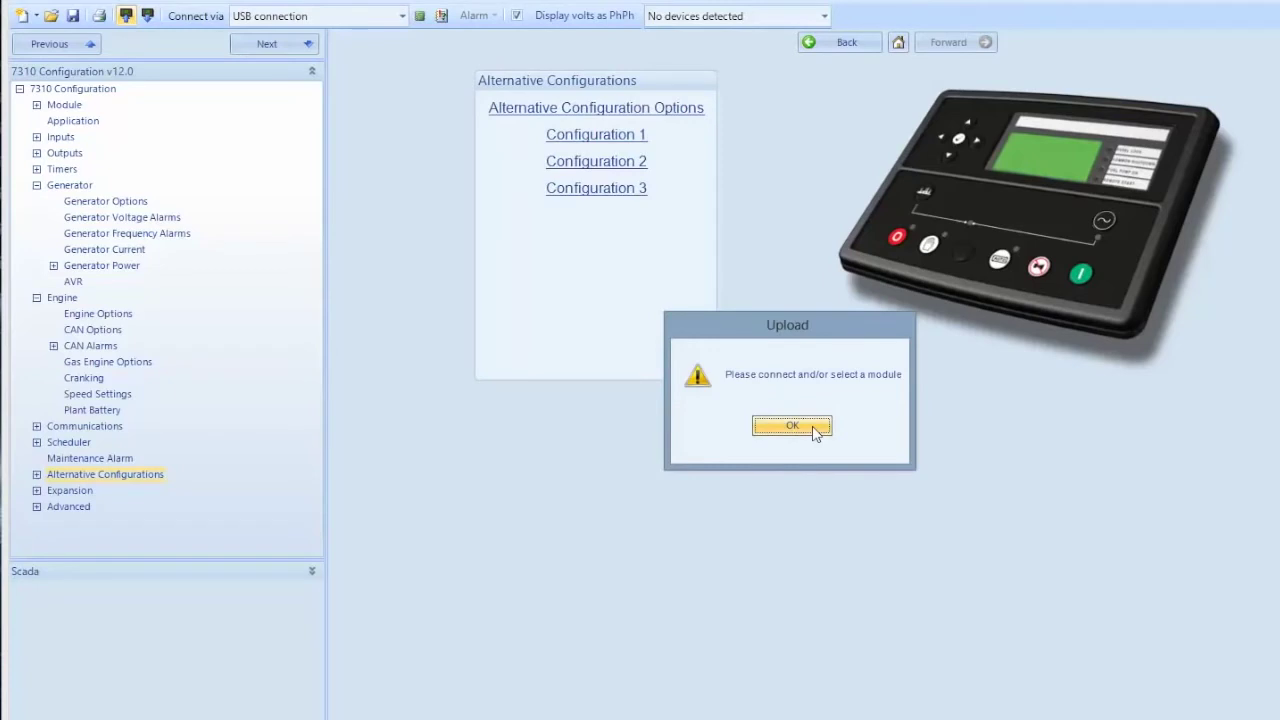
pyautogui.click(814, 427)
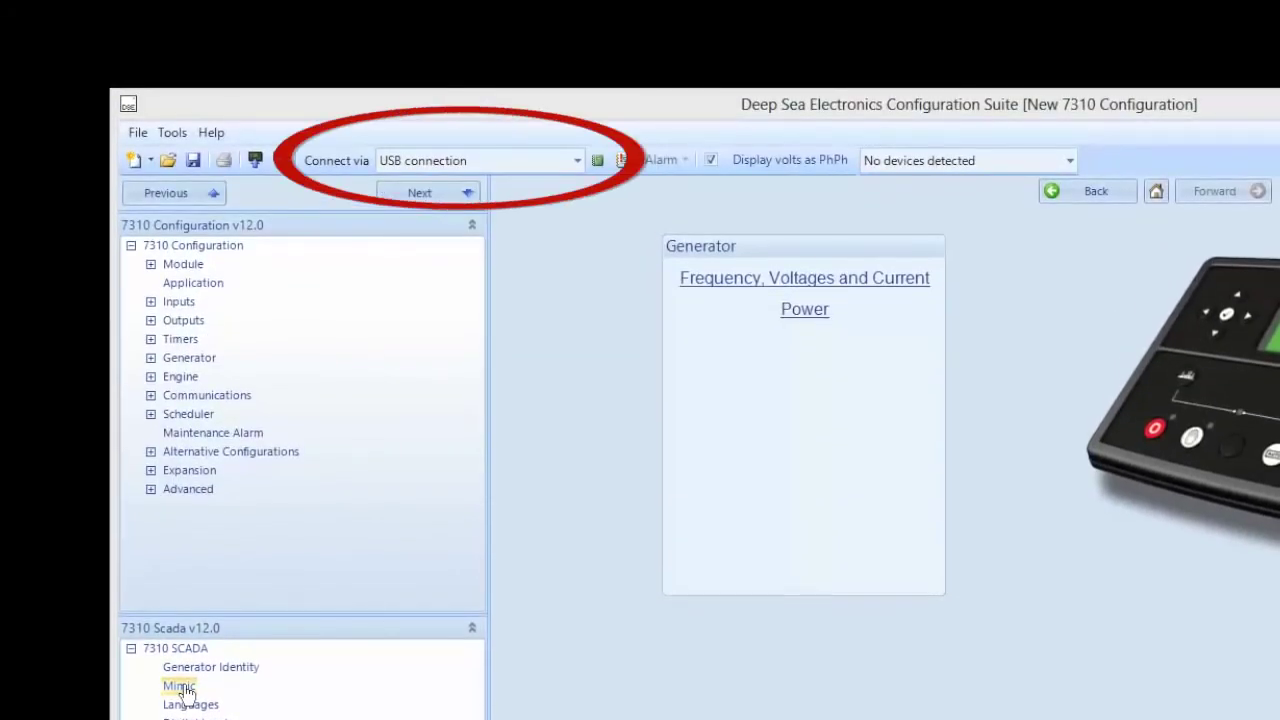
# Show the virtual 7310 front panel with LEDs 1–4 on the SCADA Mimic page
pyautogui.click(180, 687)
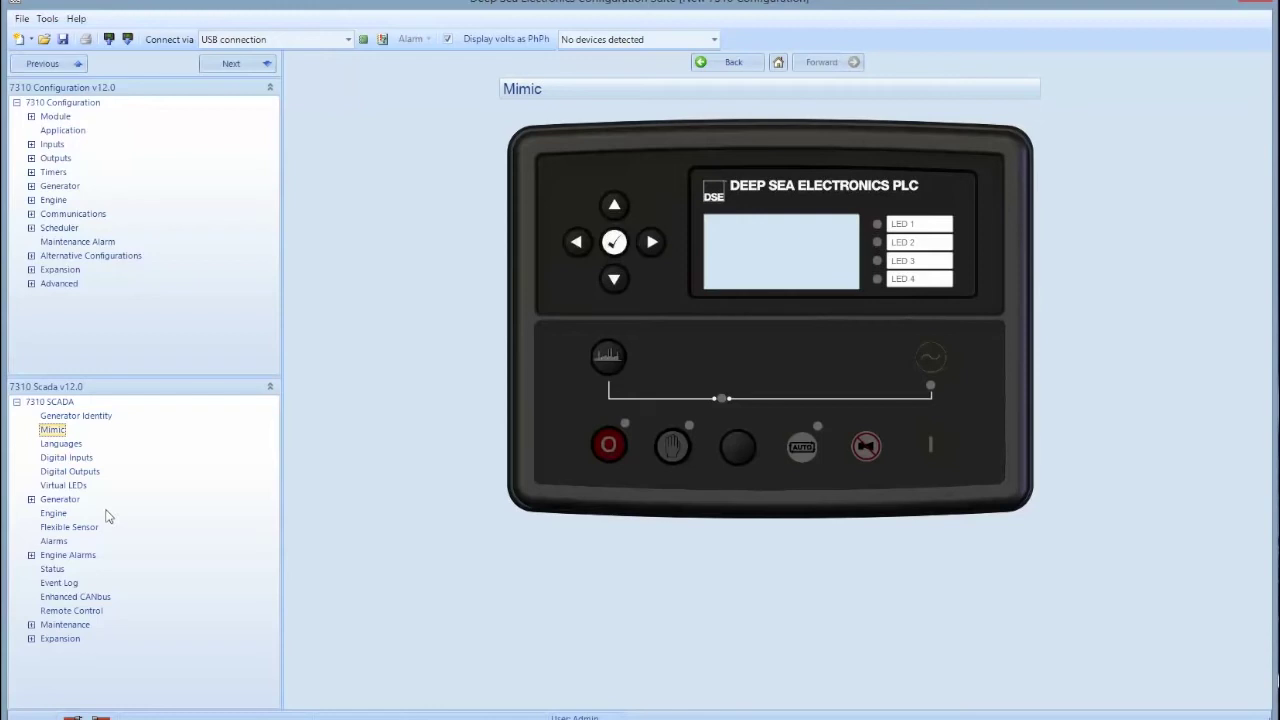
# Browse SCADA Digital Outputs, then generator Frequency, Voltages and Current, then Power readings
pyautogui.click(72, 471)
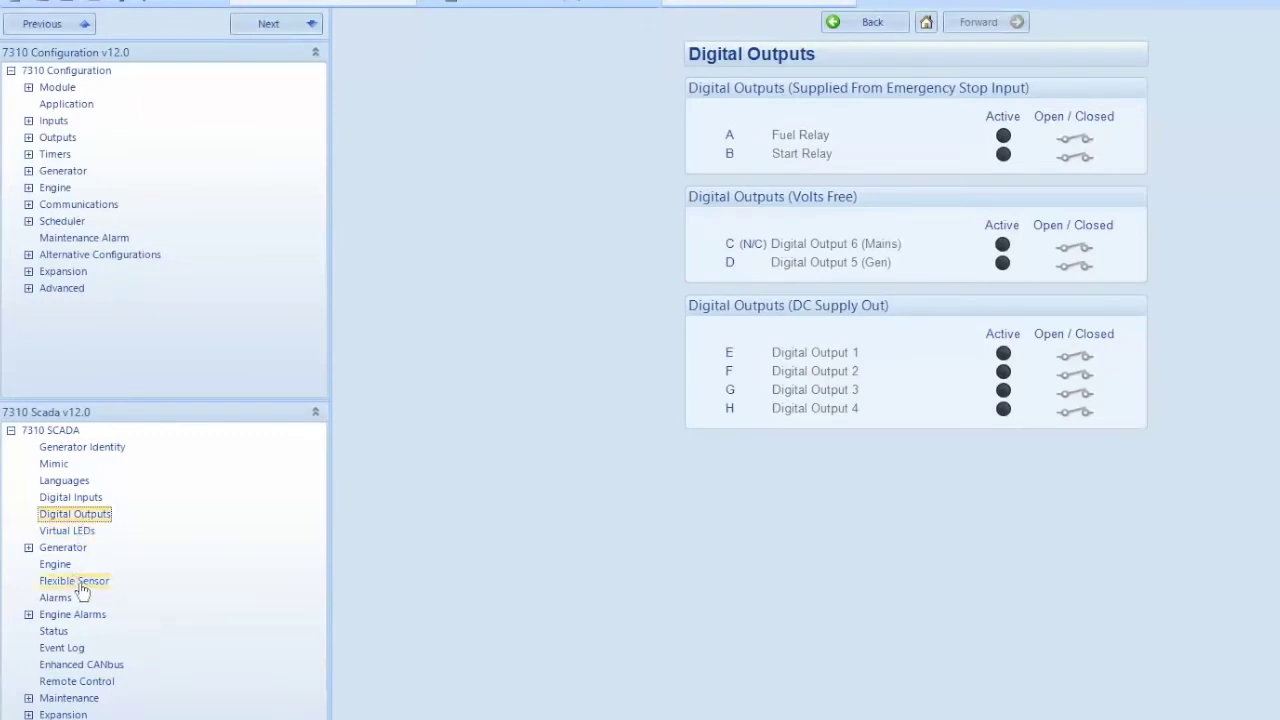
pyautogui.click(80, 549)
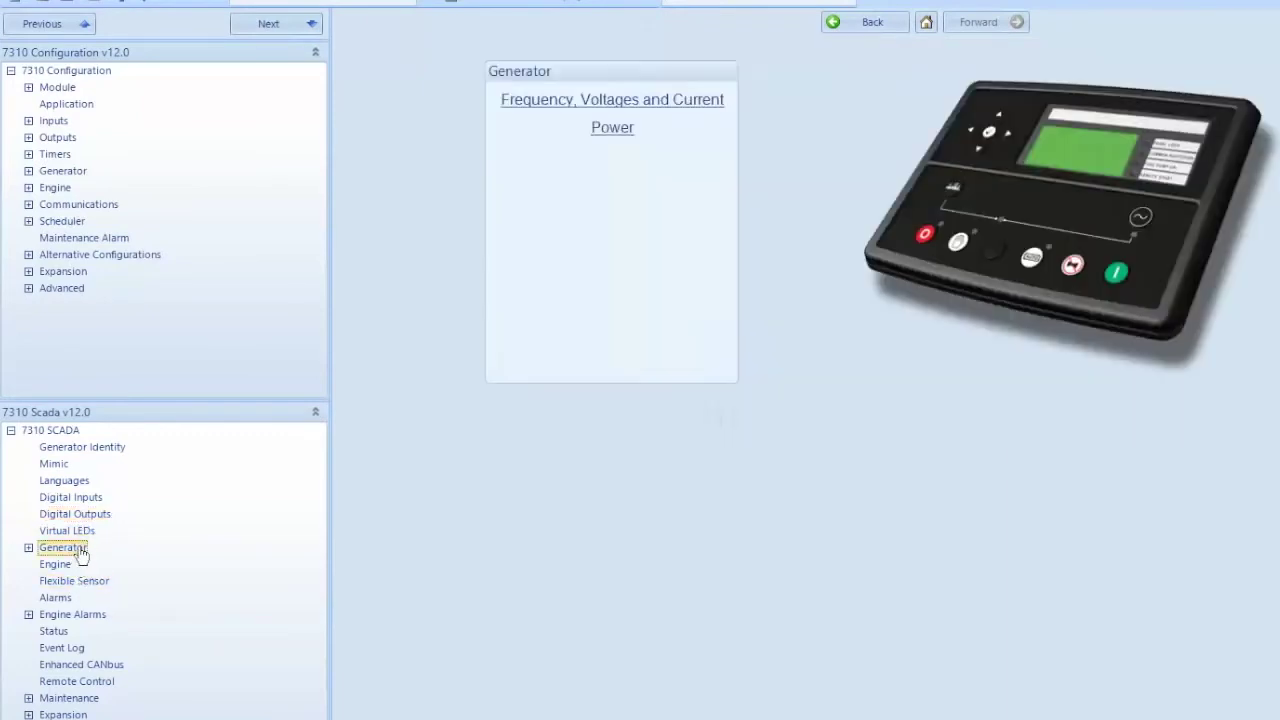
pyautogui.click(625, 108)
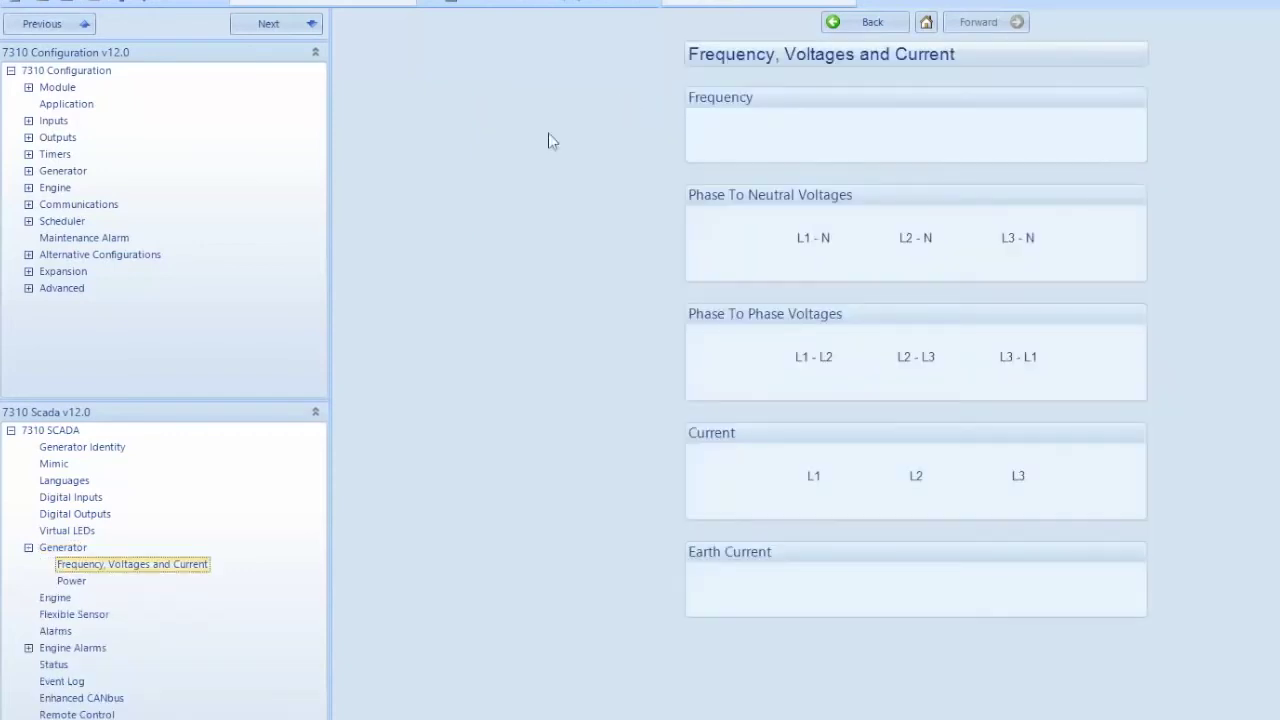
pyautogui.click(72, 582)
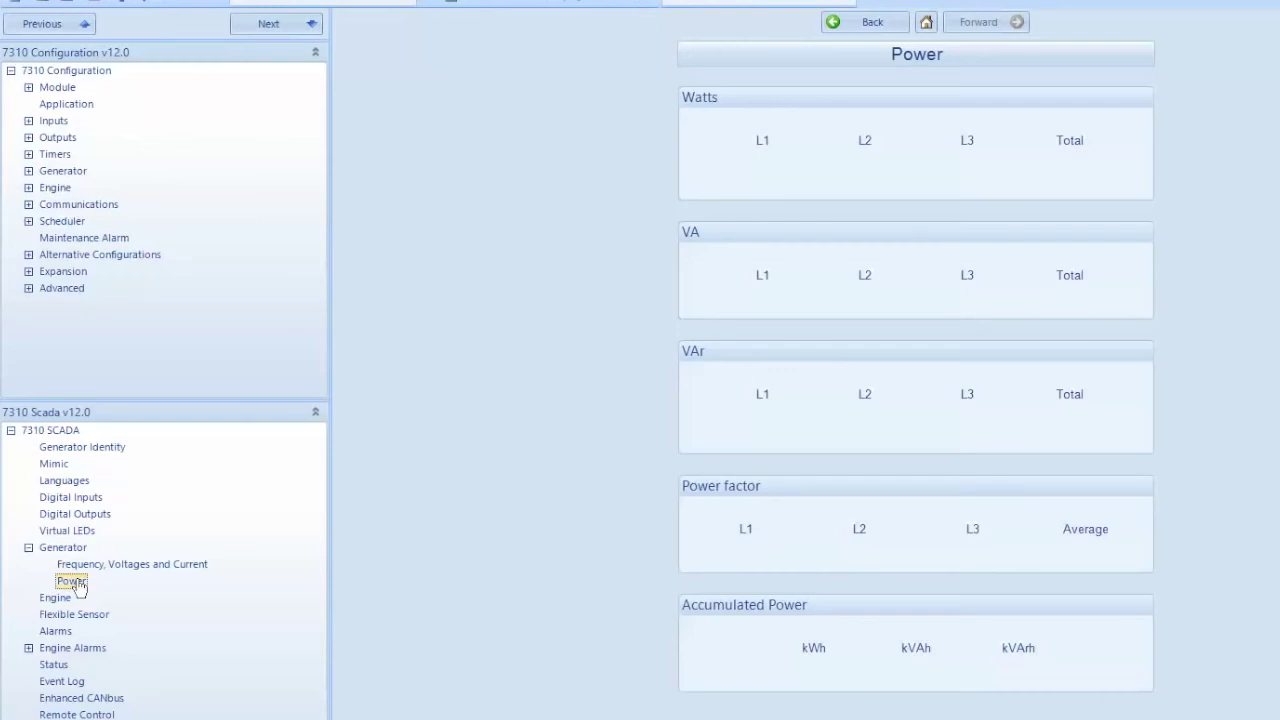
# Review the current and previous engine alarms, then show the controller's SCADA Status readings
pyautogui.click(72, 648)
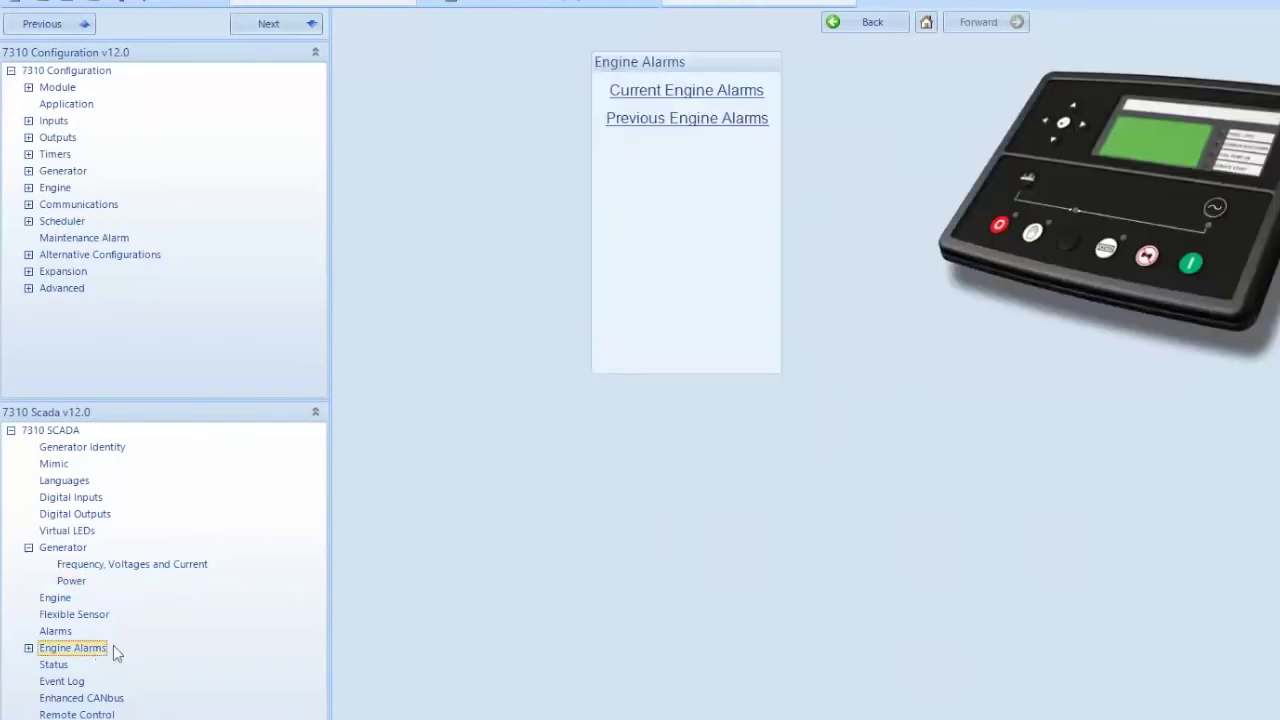
pyautogui.click(688, 94)
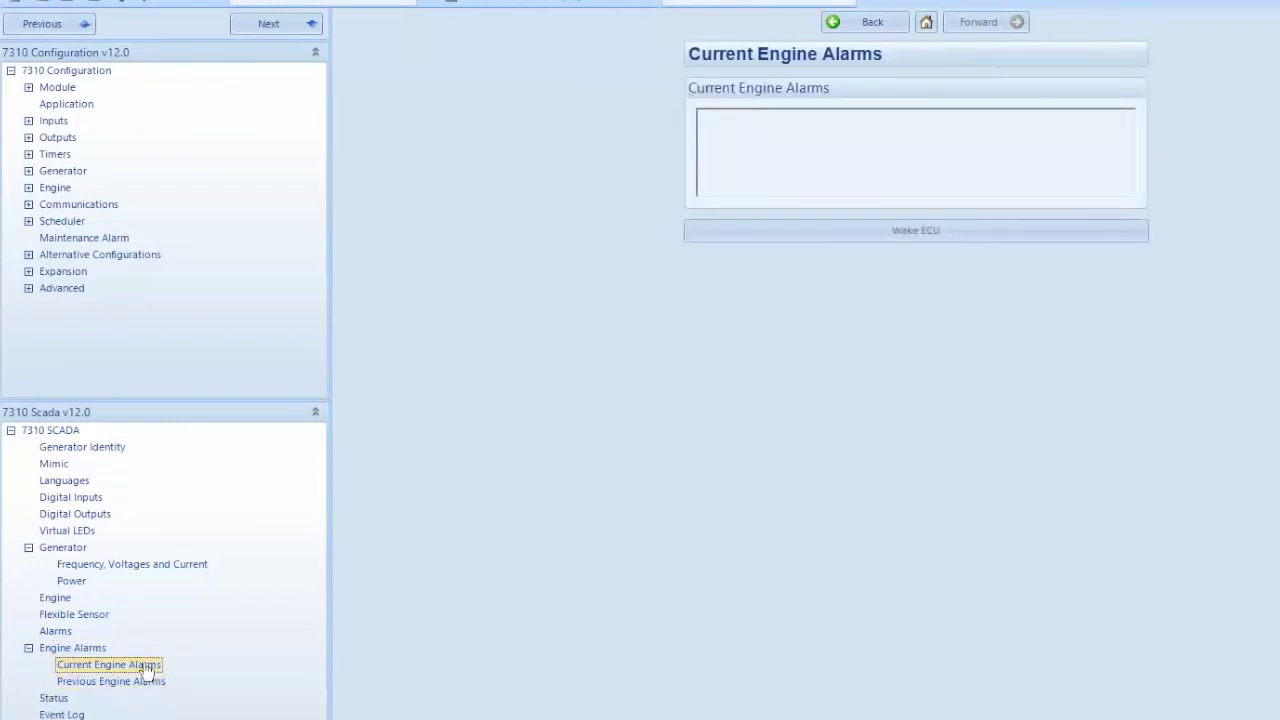
pyautogui.click(84, 650)
pyautogui.click(706, 121)
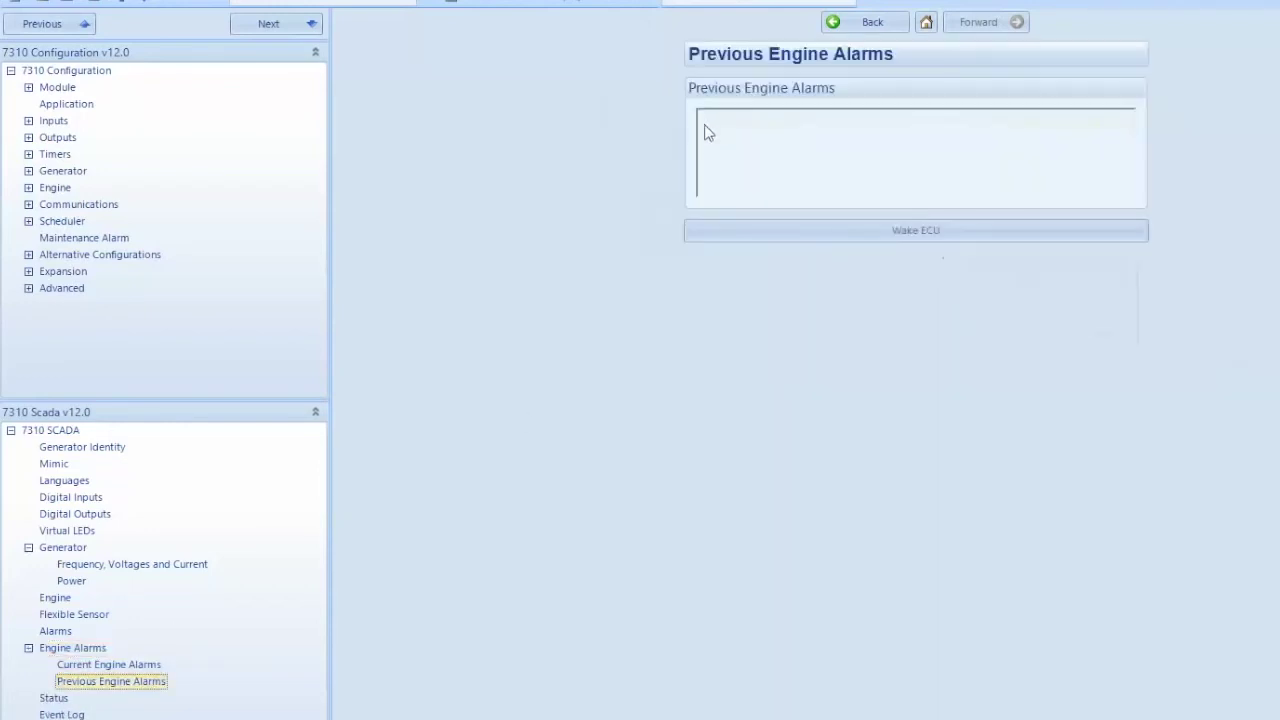
pyautogui.click(140, 664)
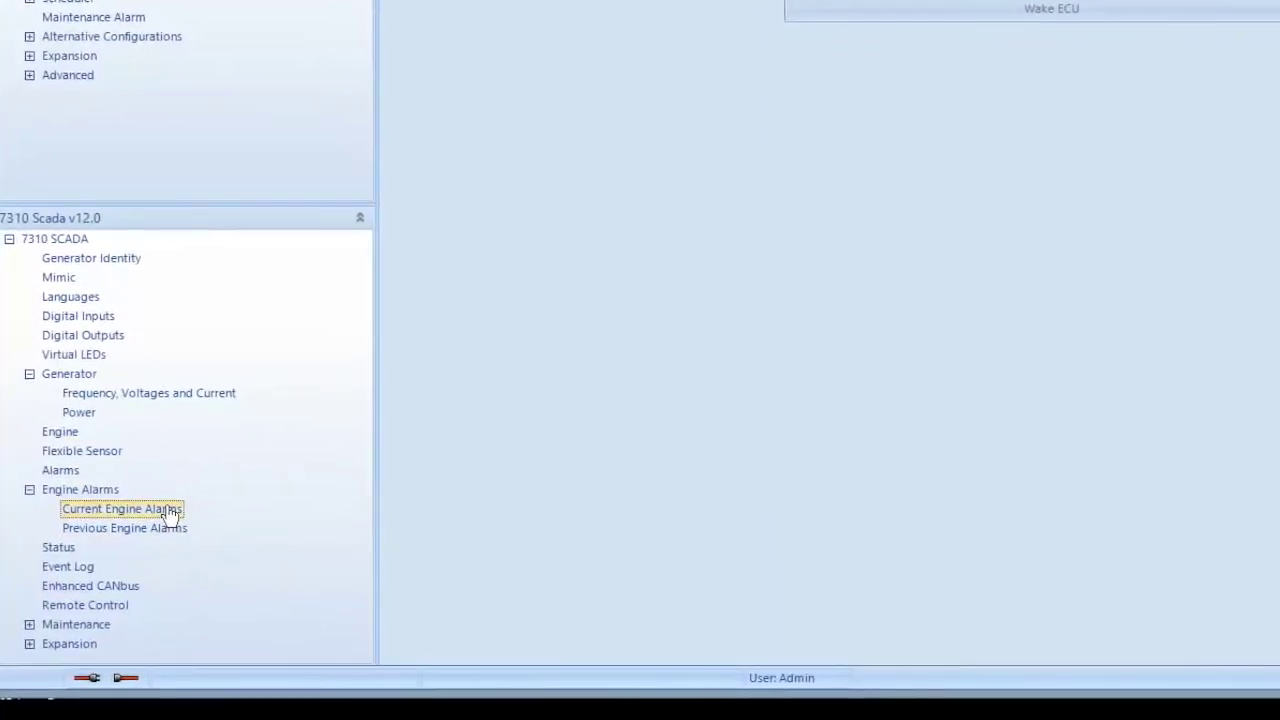
pyautogui.click(52, 547)
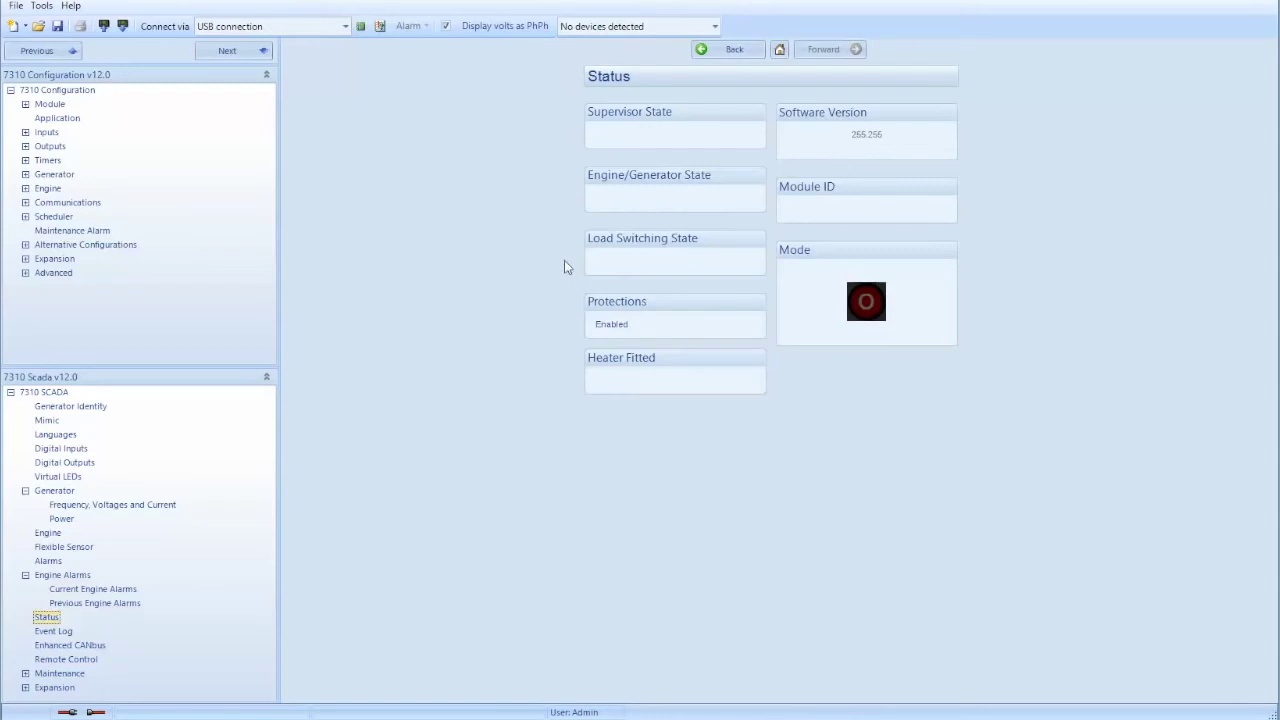
# Check the empty SCADA Event Log, then move on to the Maintenance page
pyautogui.click(54, 631)
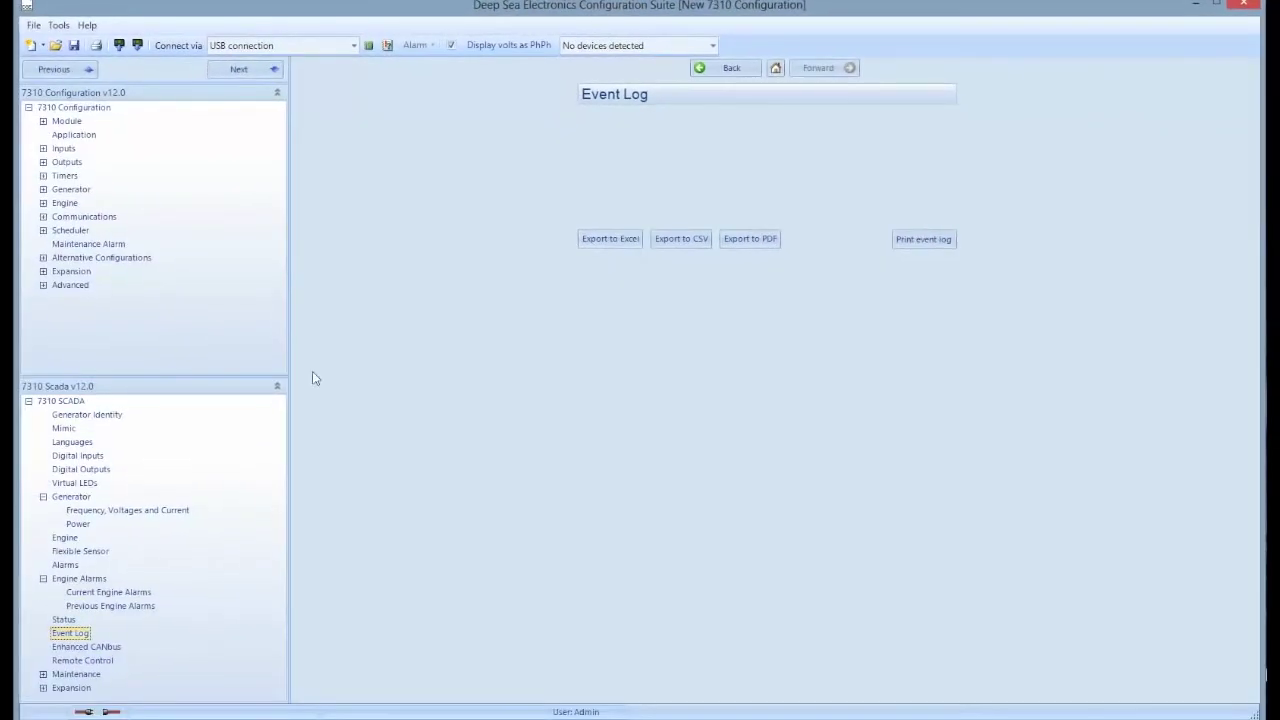
pyautogui.click(90, 675)
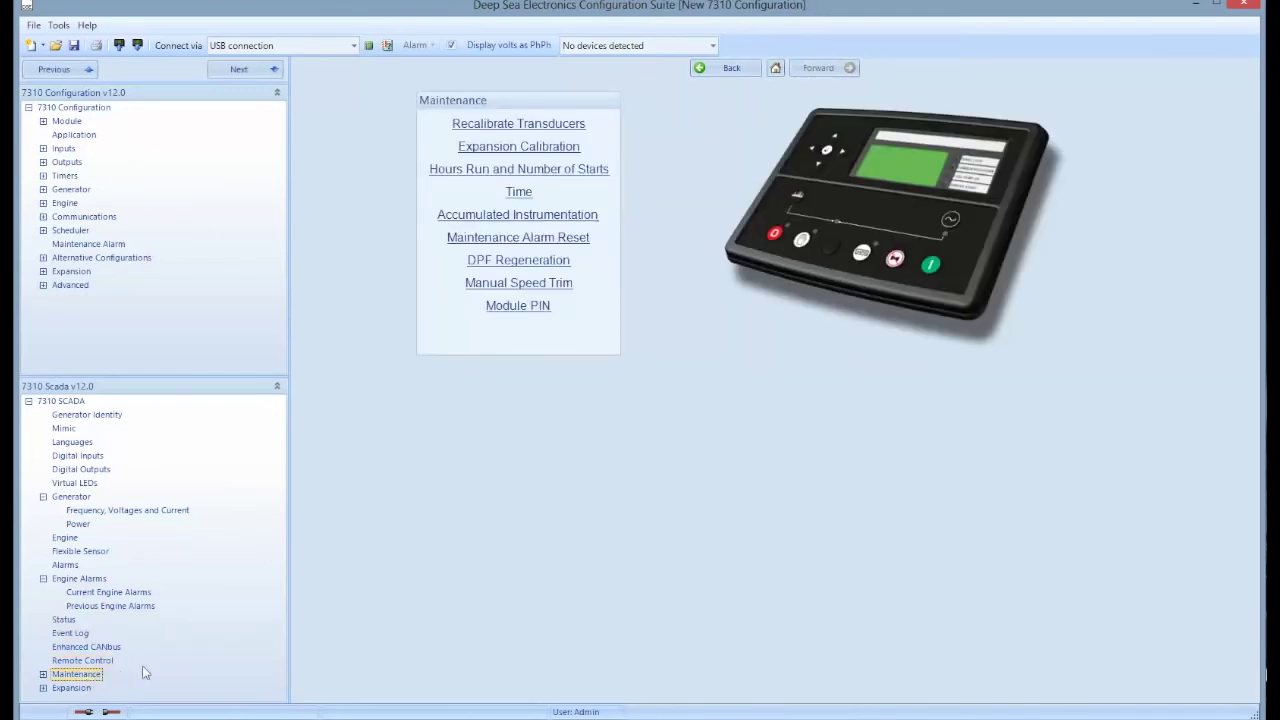
# Open the Module PIN page for the module access password
pyautogui.click(538, 308)
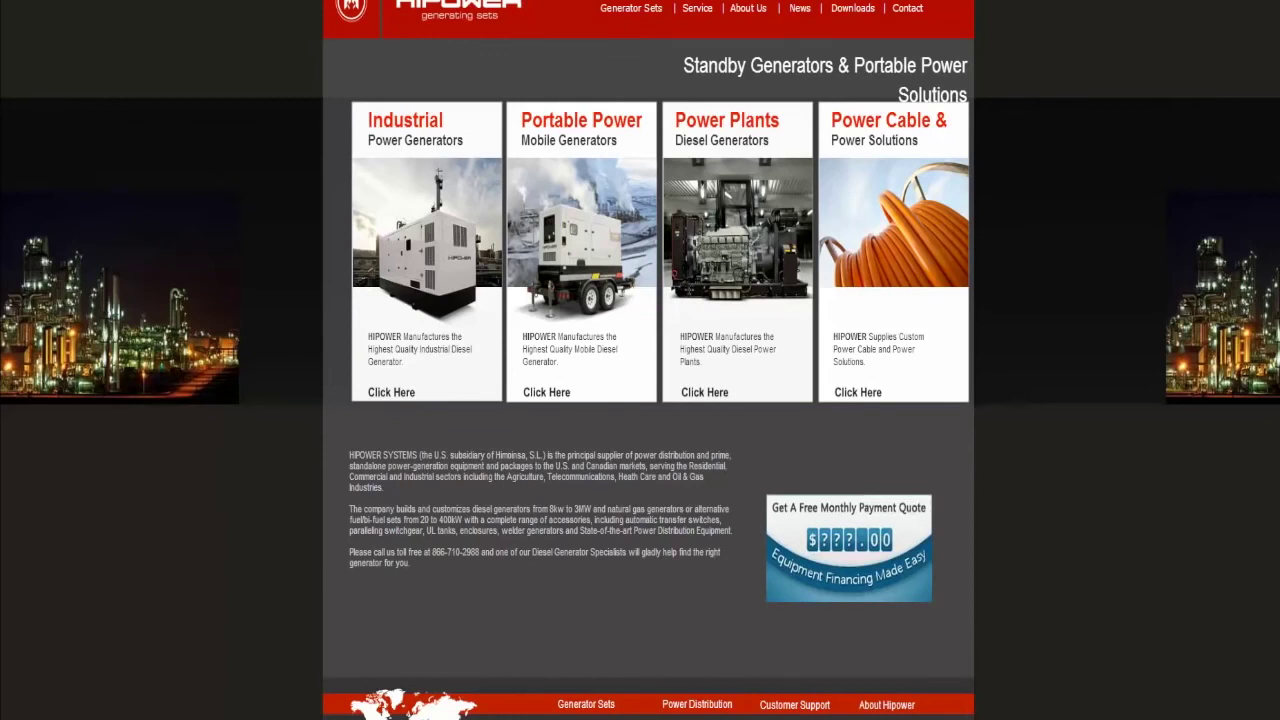
pyautogui.write('www.team')
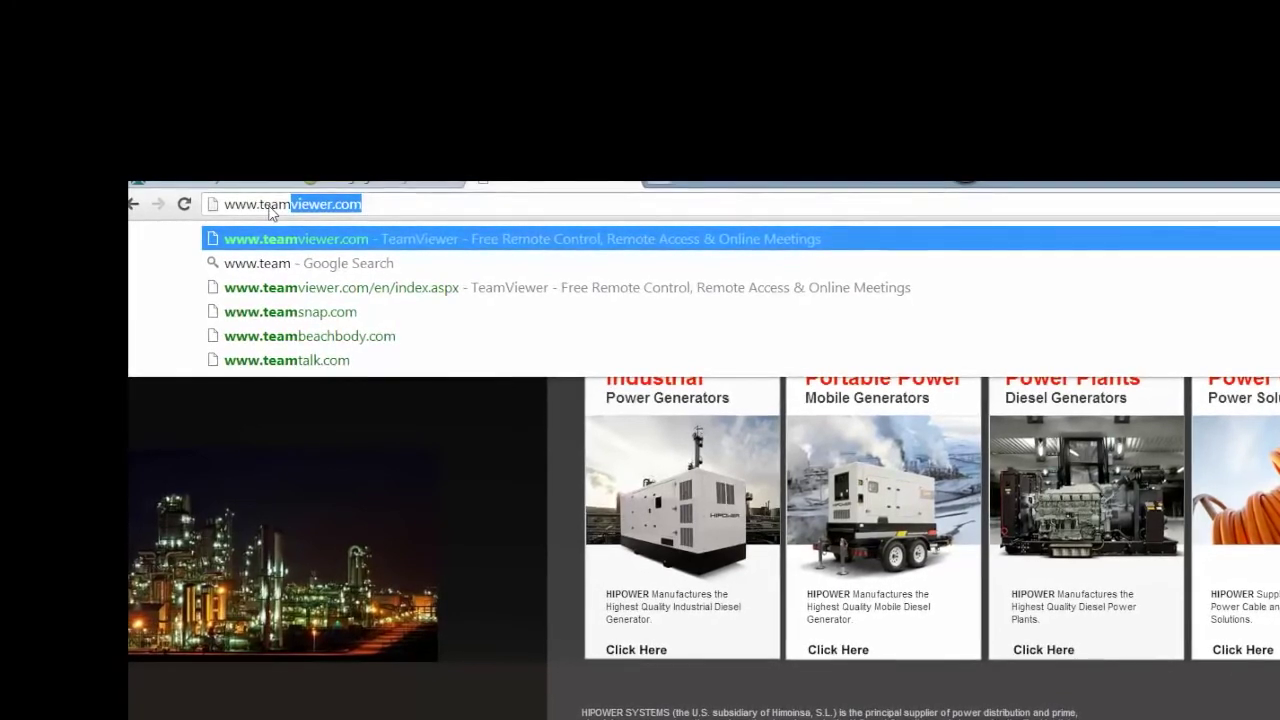
pyautogui.press('Return')
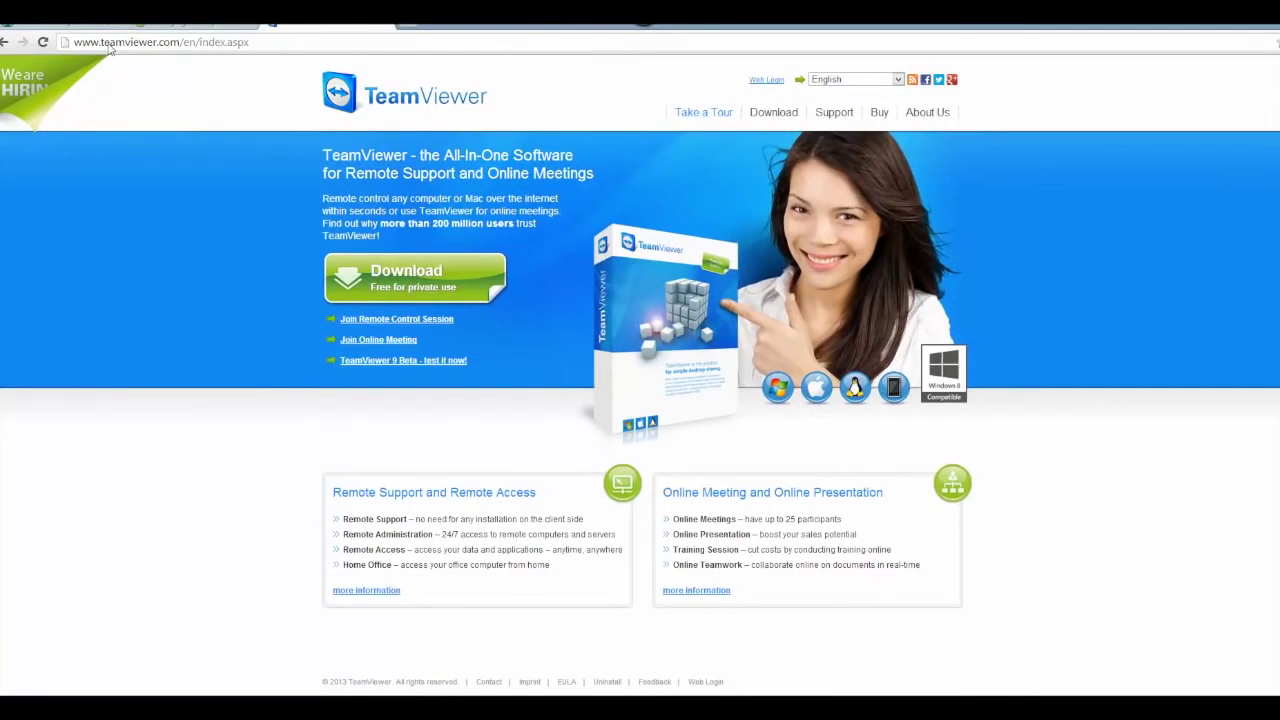
pyautogui.click(407, 283)
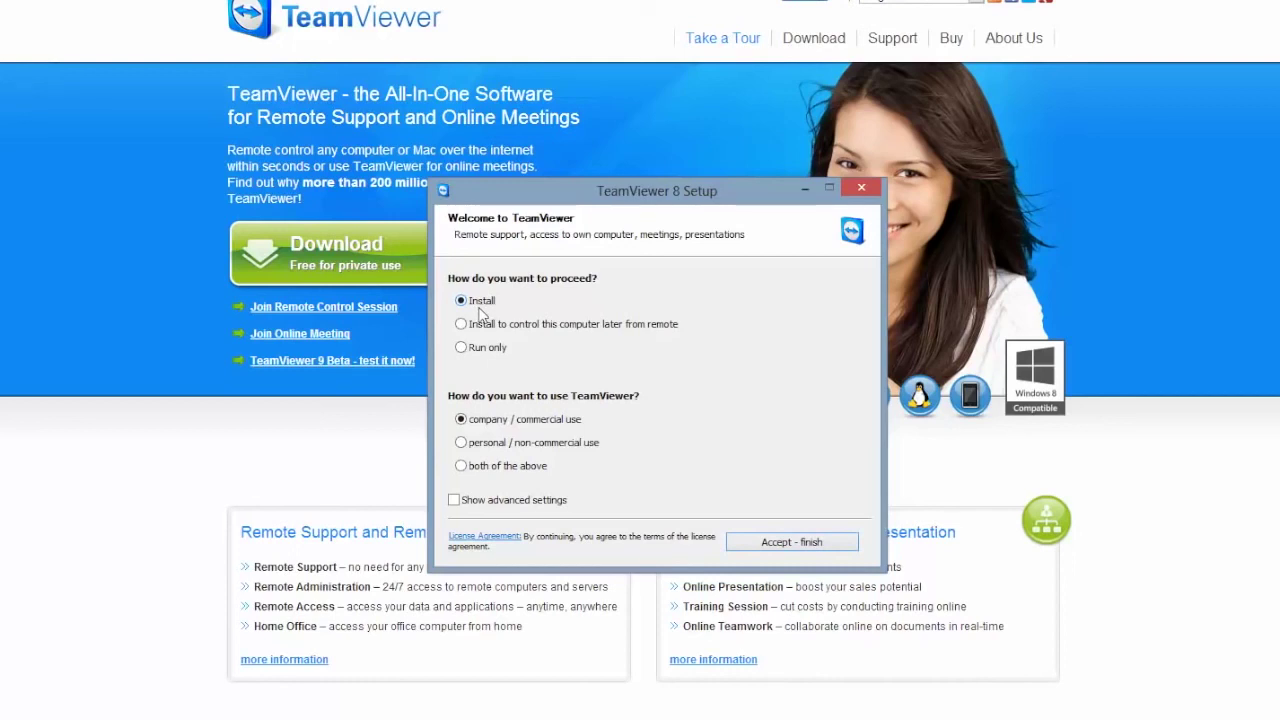
# Install TeamViewer 8 for personal / non-commercial use, accepting the licence to finish
pyautogui.click(460, 442)
pyautogui.click(799, 545)
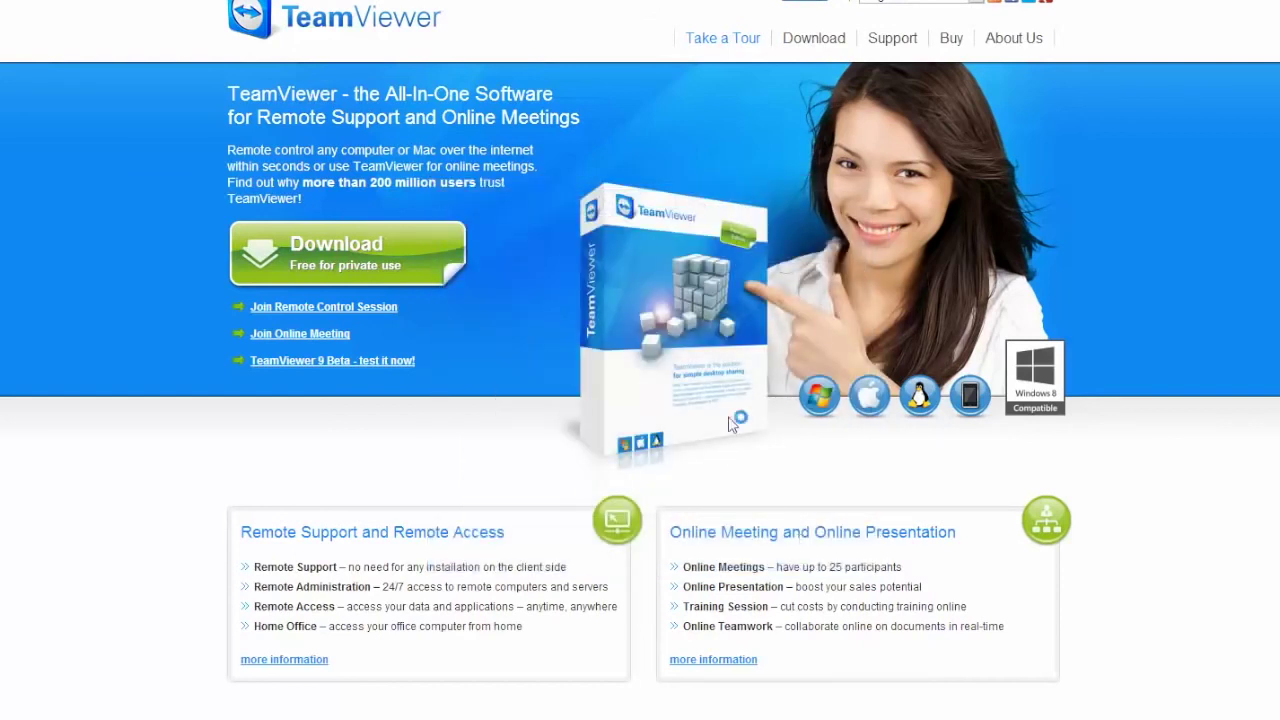